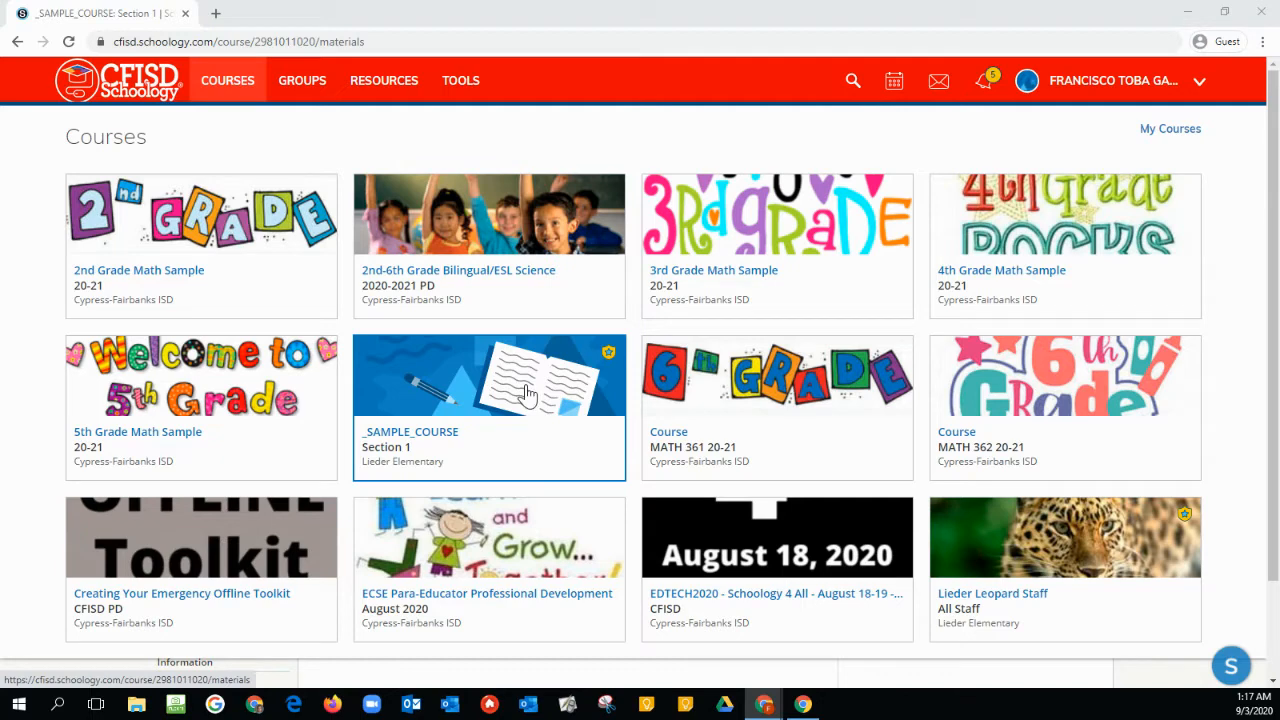
Step: In the grade setup of _SAMPLE_COURSE: Section 1, add a grading category named Daily Grades, calculated by total points
left_click(503, 405)
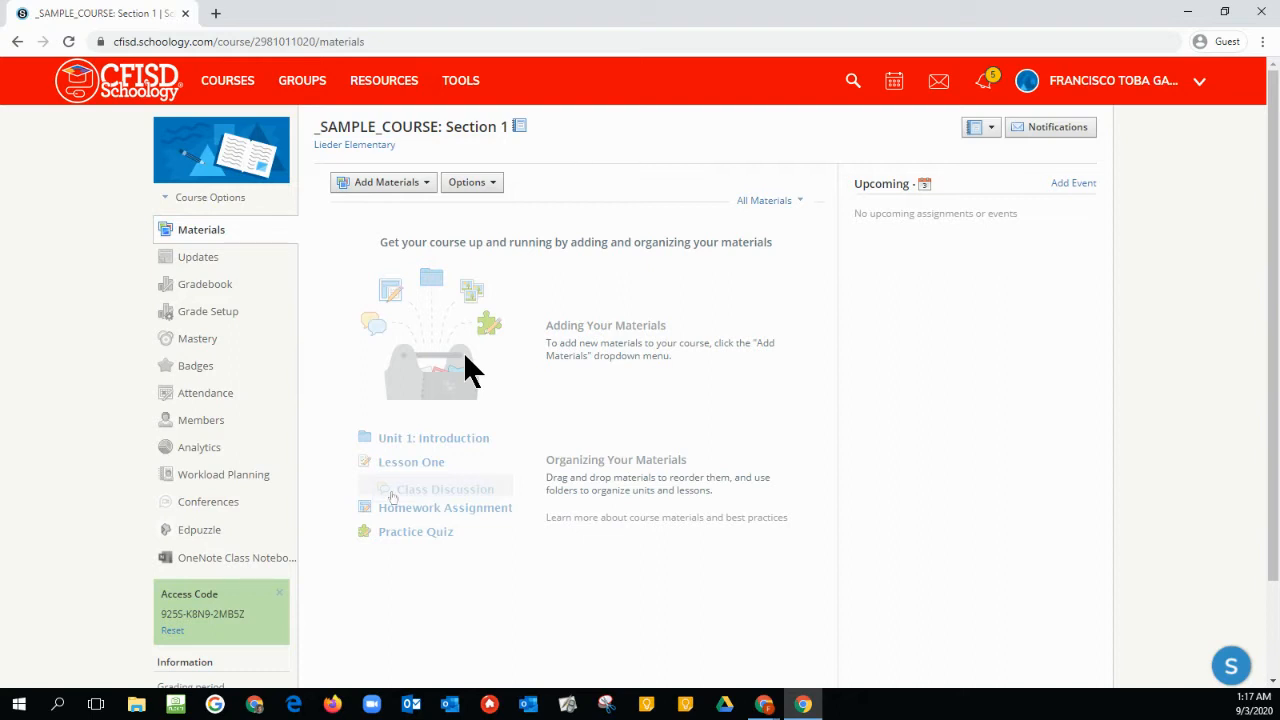
left_click(216, 321)
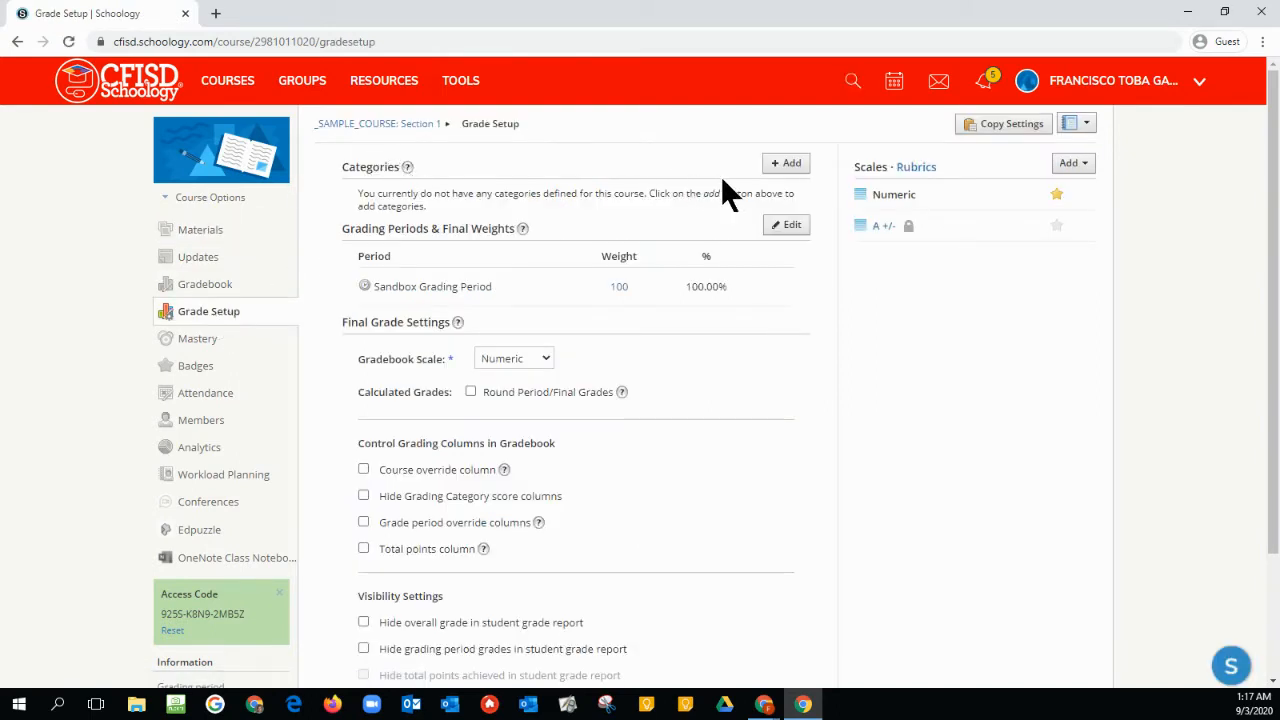
left_click(785, 165)
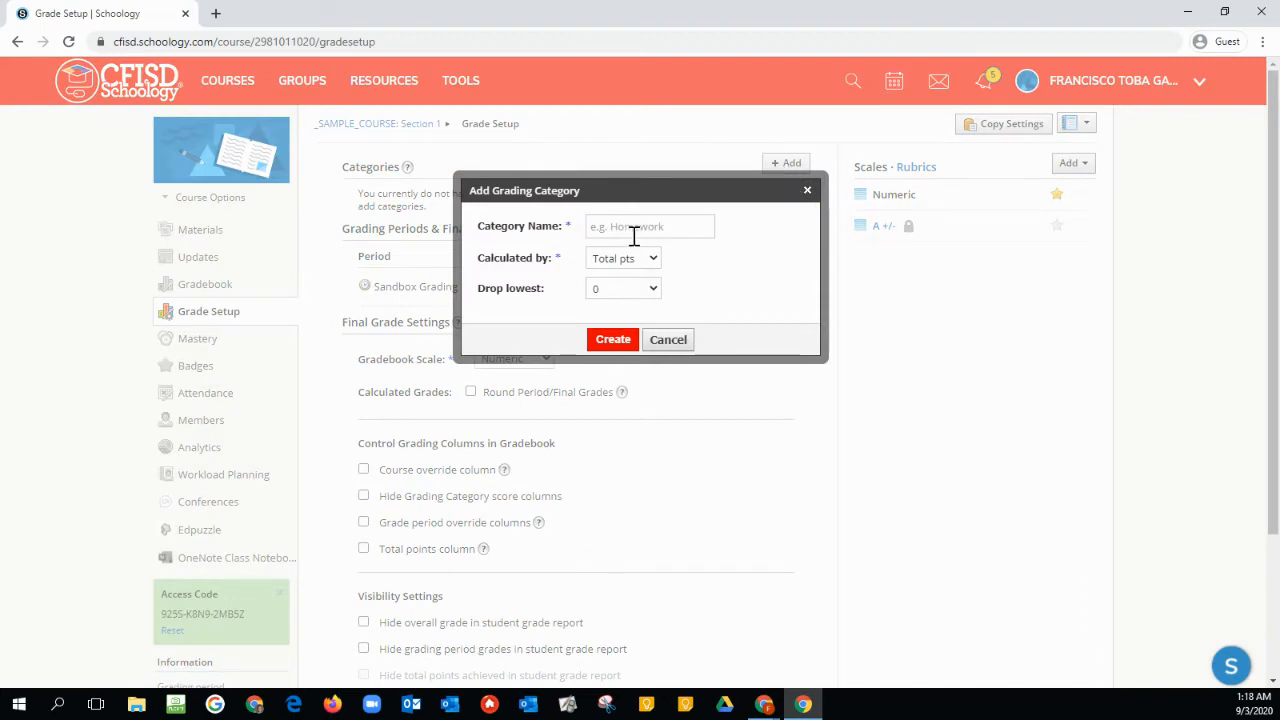
left_click(634, 232)
type("Daily Grades")
left_click(645, 260)
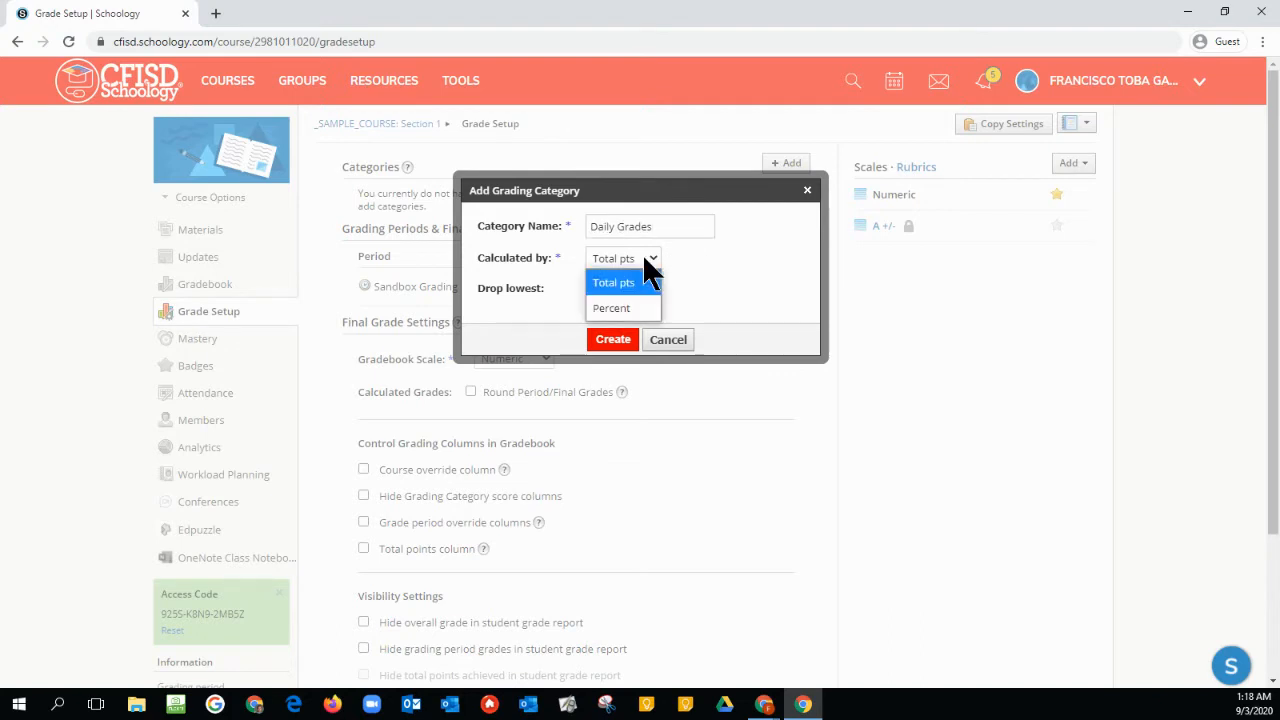
left_click(630, 282)
left_click(610, 339)
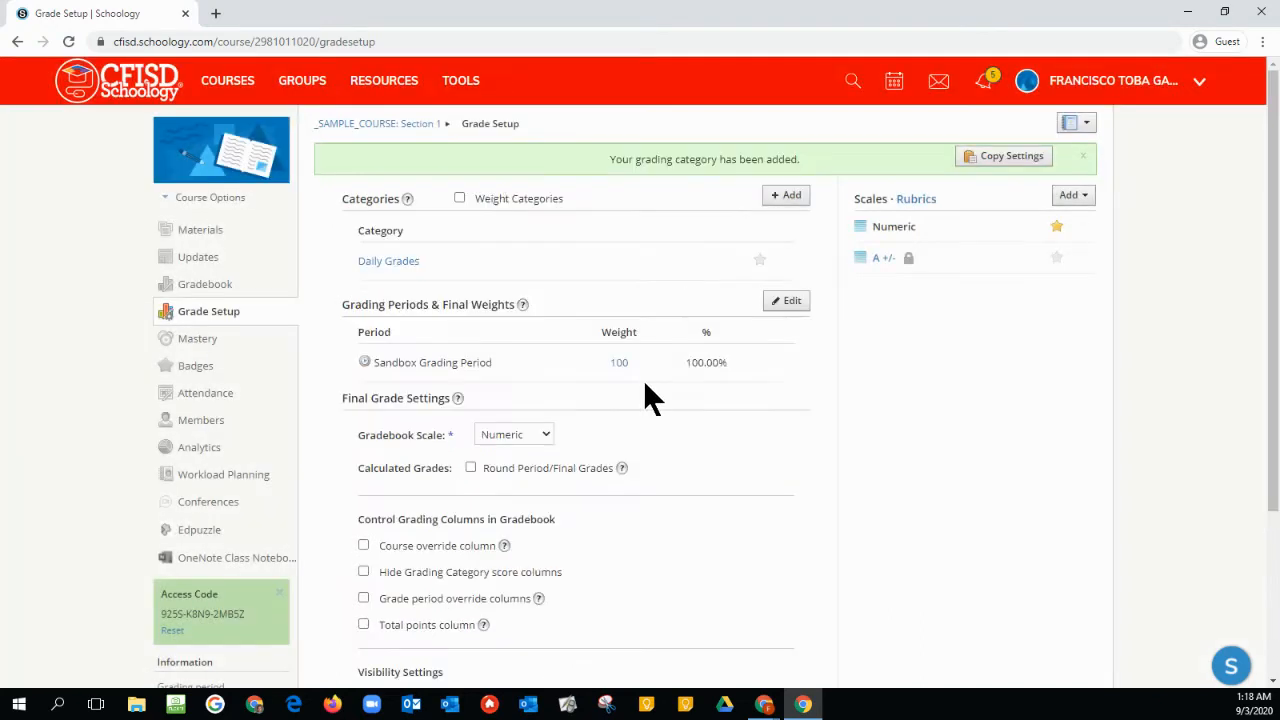
Step: Add a second grading category named Engagement
left_click(786, 196)
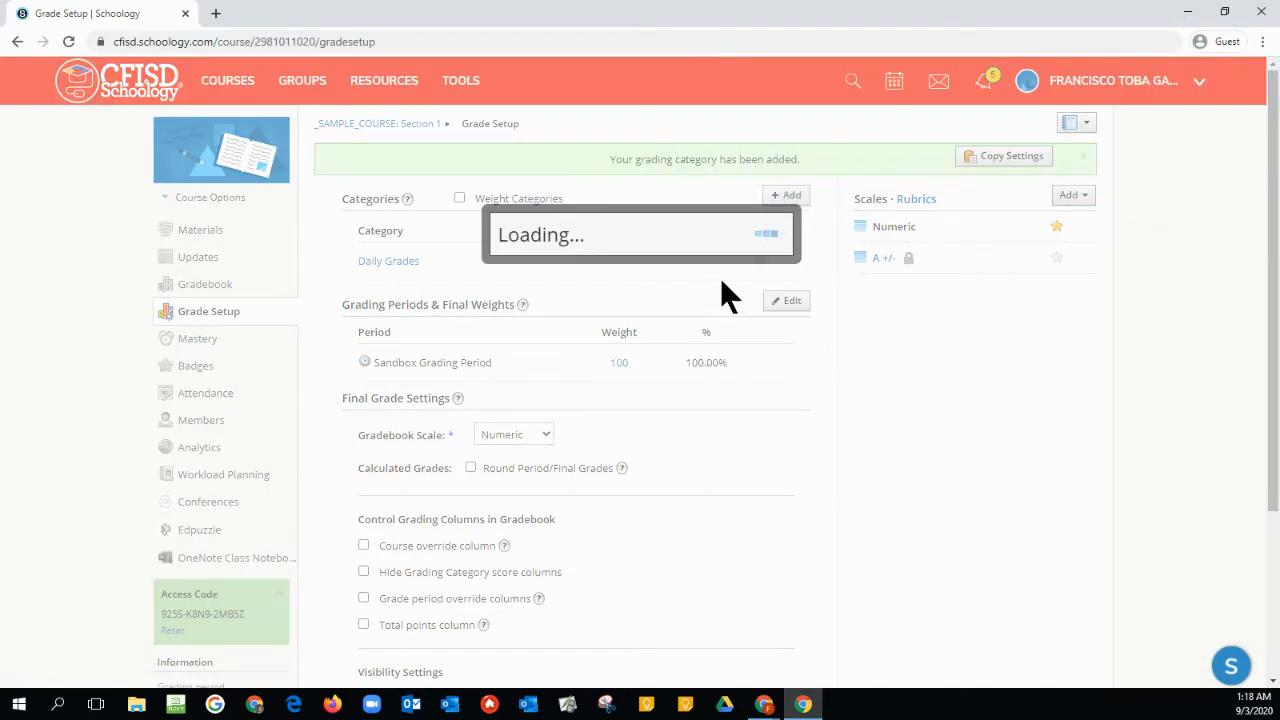
left_click(628, 227)
type("E")
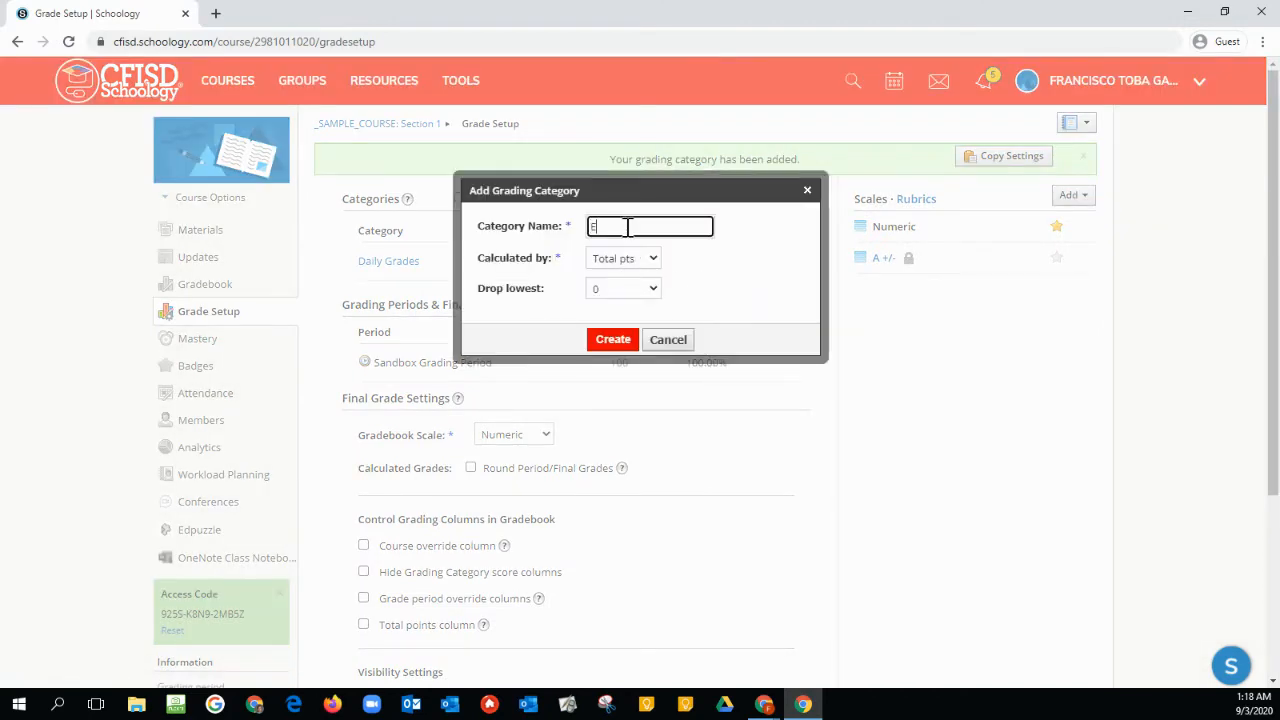
type("ngagement")
left_click(612, 339)
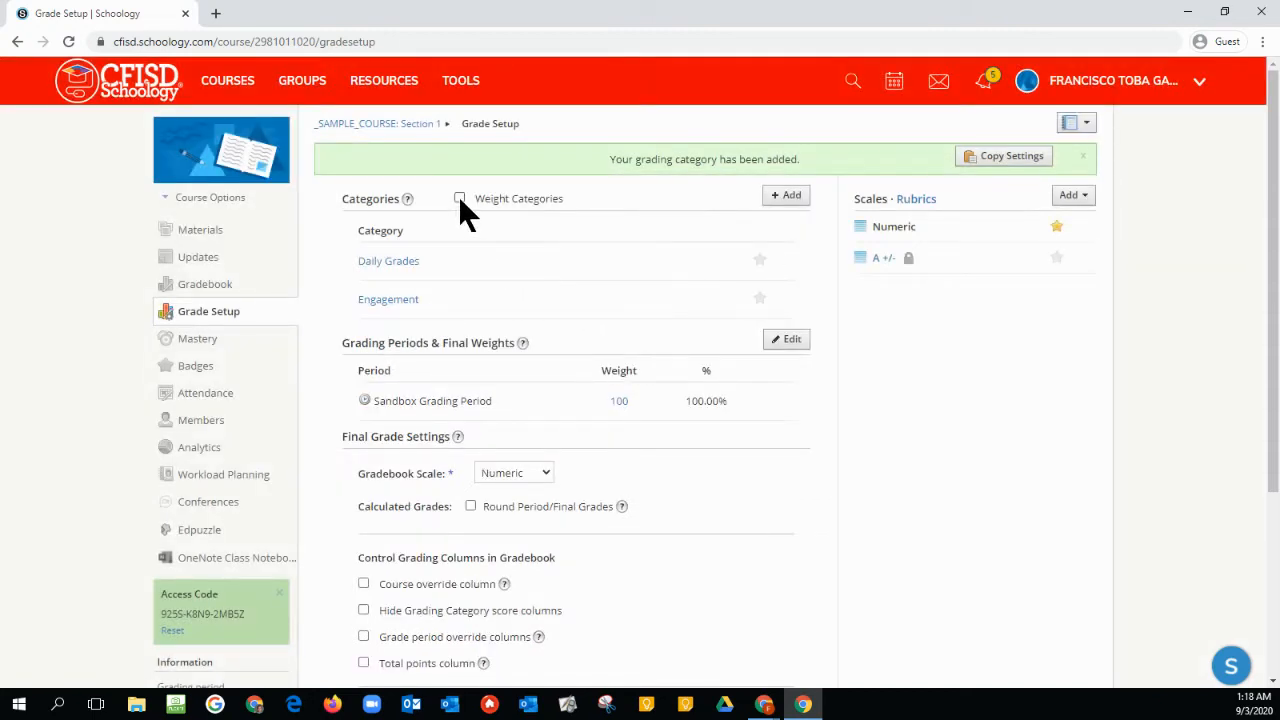
Step: Turn on category weighting and set the Engagement category's weight to 0
left_click(459, 198)
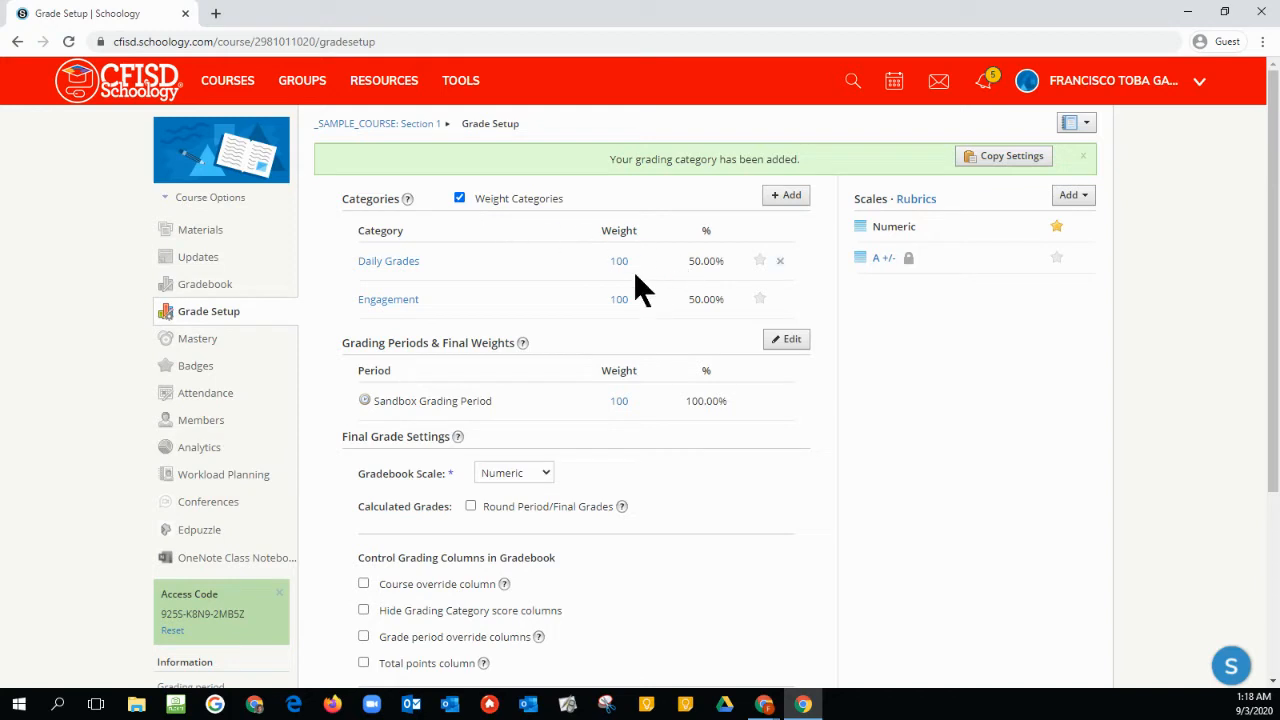
double_click(609, 301)
type("0")
key("Tab")
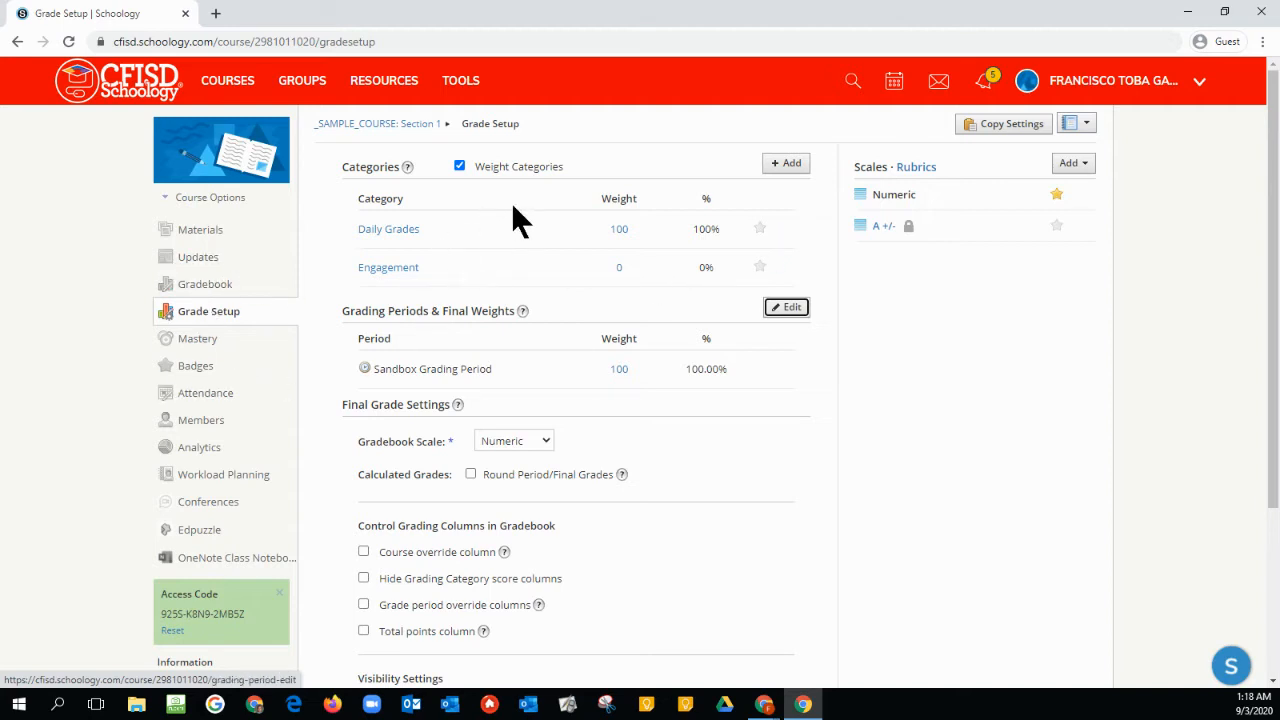
Step: Start a new assessment in the course materials and name it Question of the Day
left_click(201, 234)
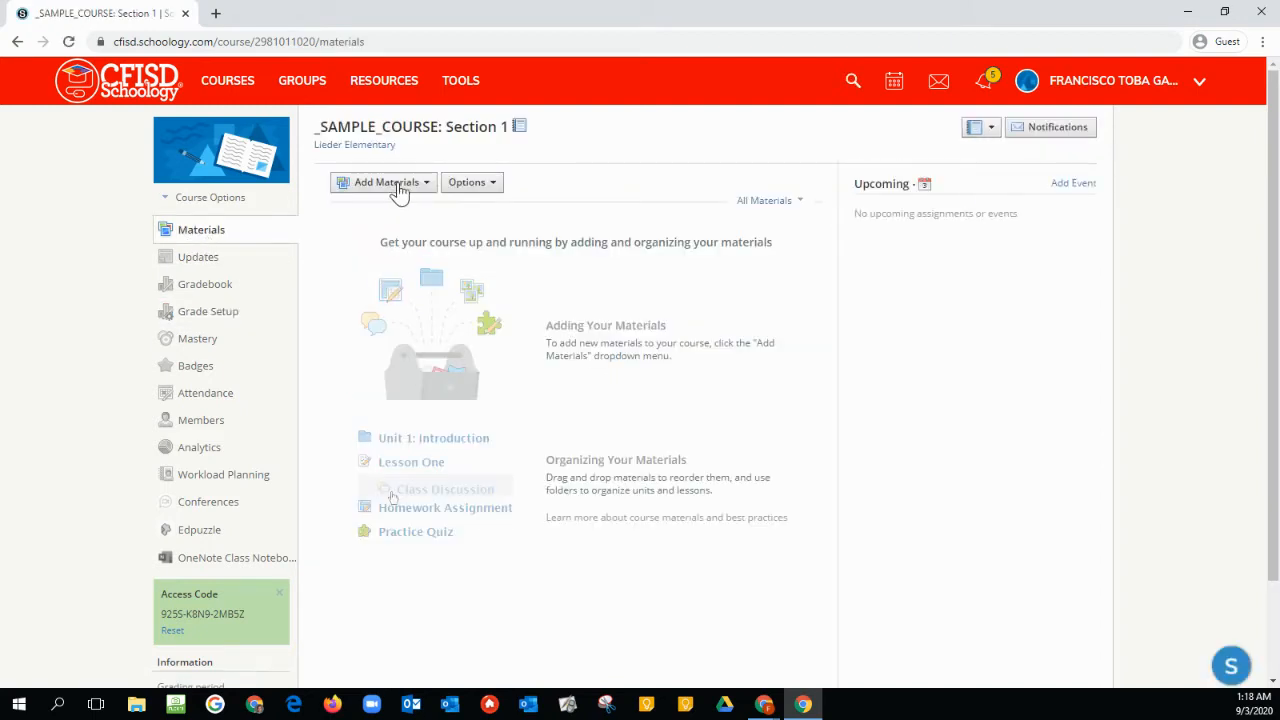
left_click(400, 190)
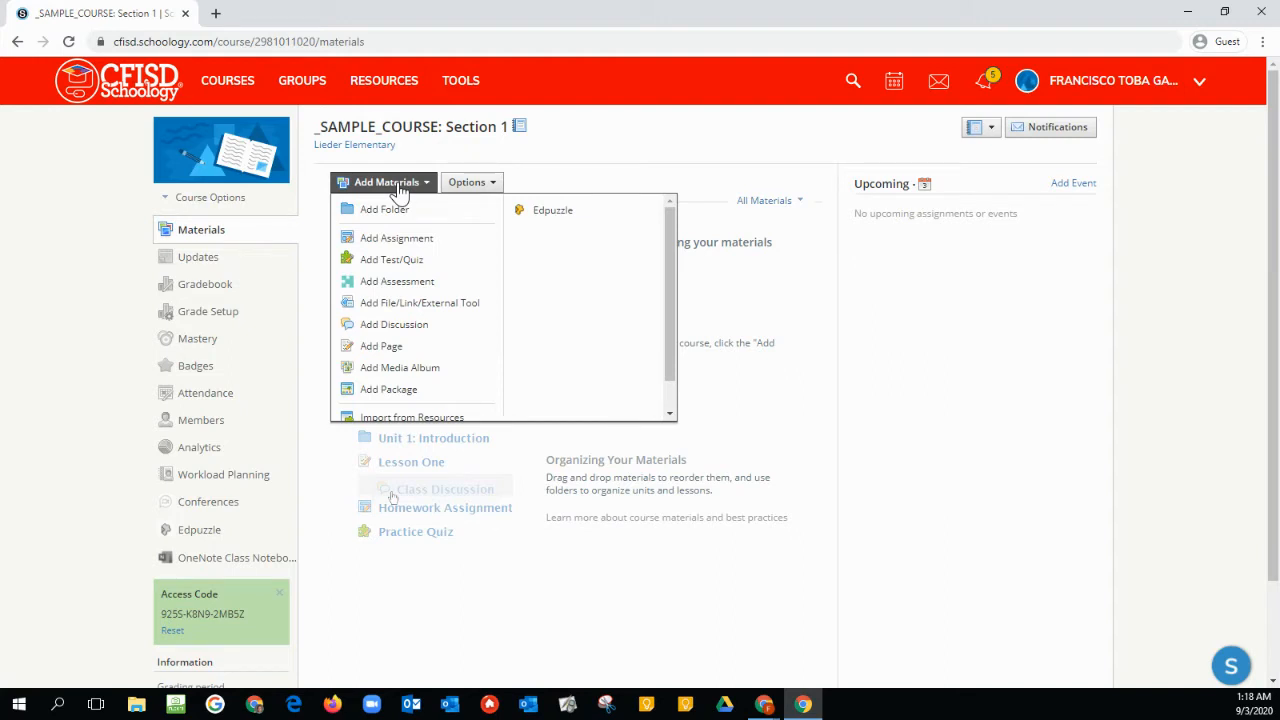
left_click(395, 290)
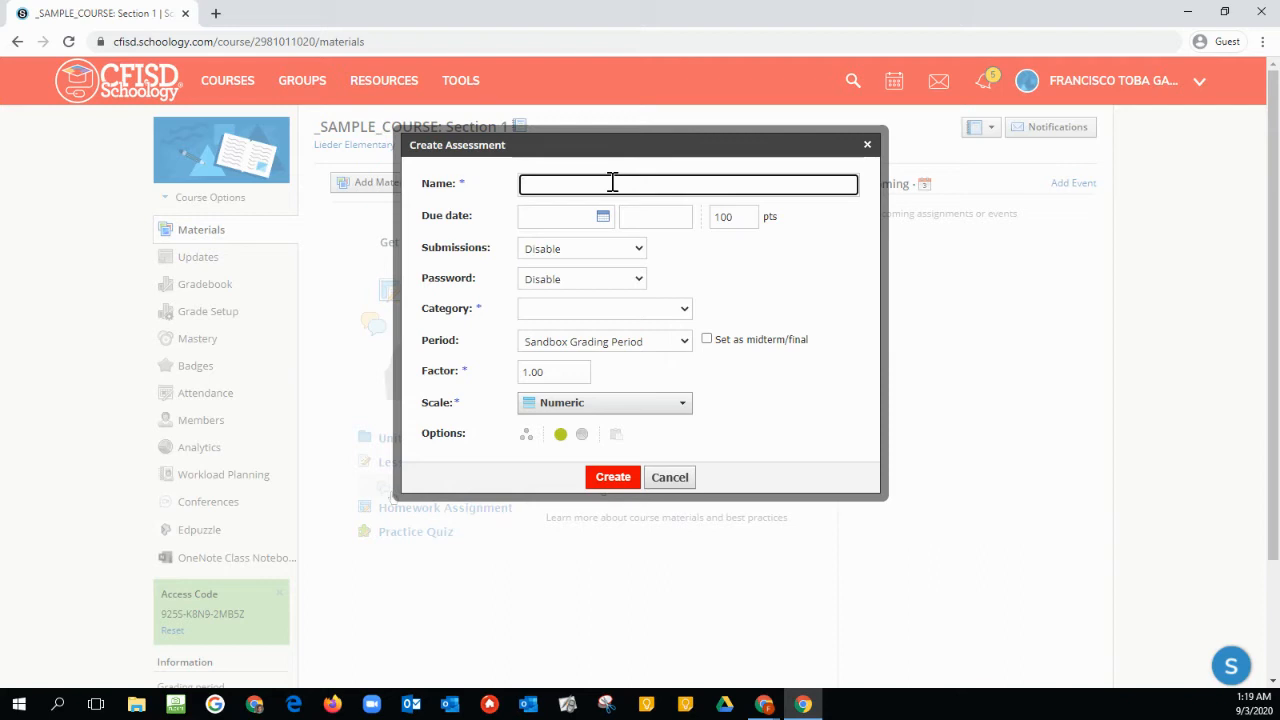
type("Question of the Day")
Step: Enable submissions for the assessment, assign it to the Engagement category and create it
left_click(590, 246)
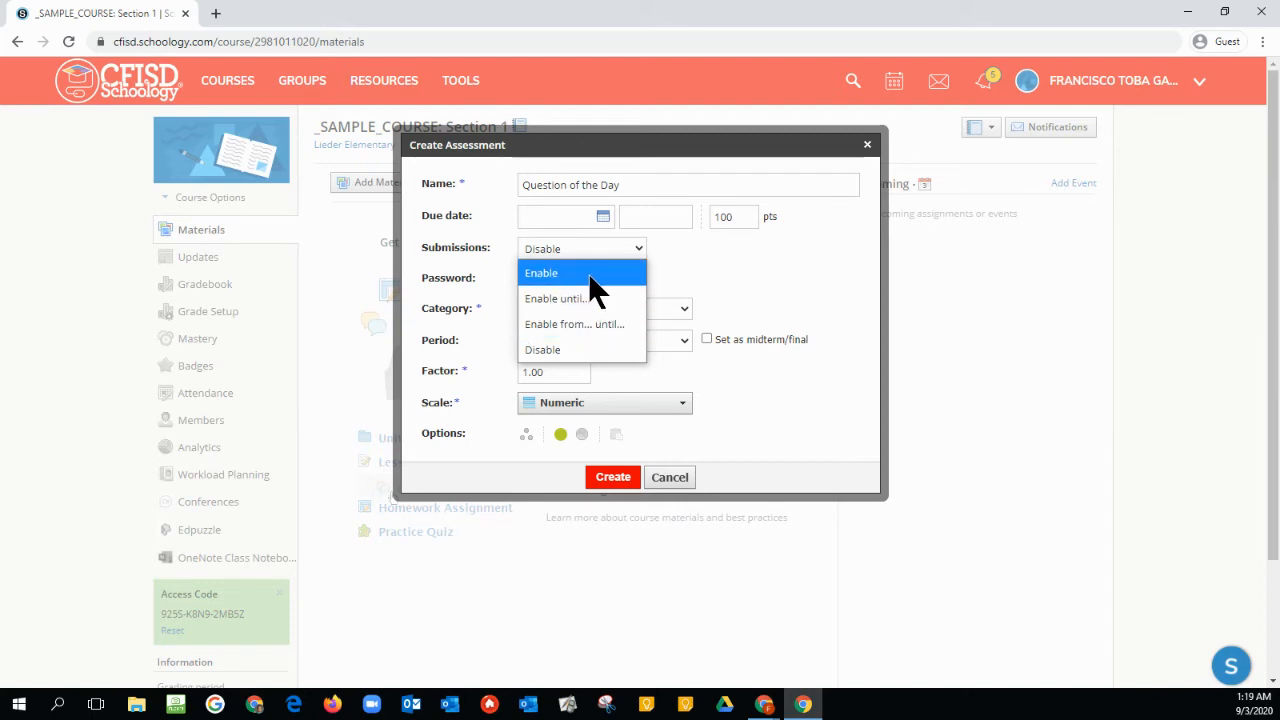
left_click(588, 273)
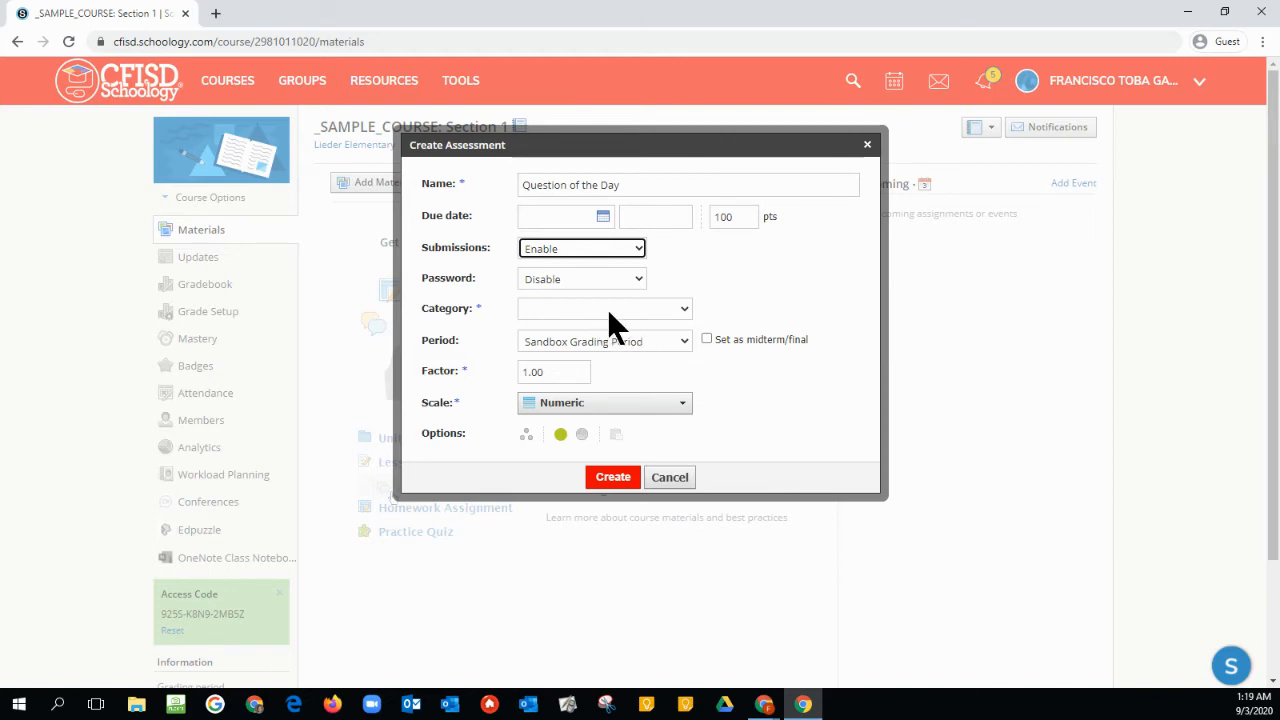
left_click(610, 315)
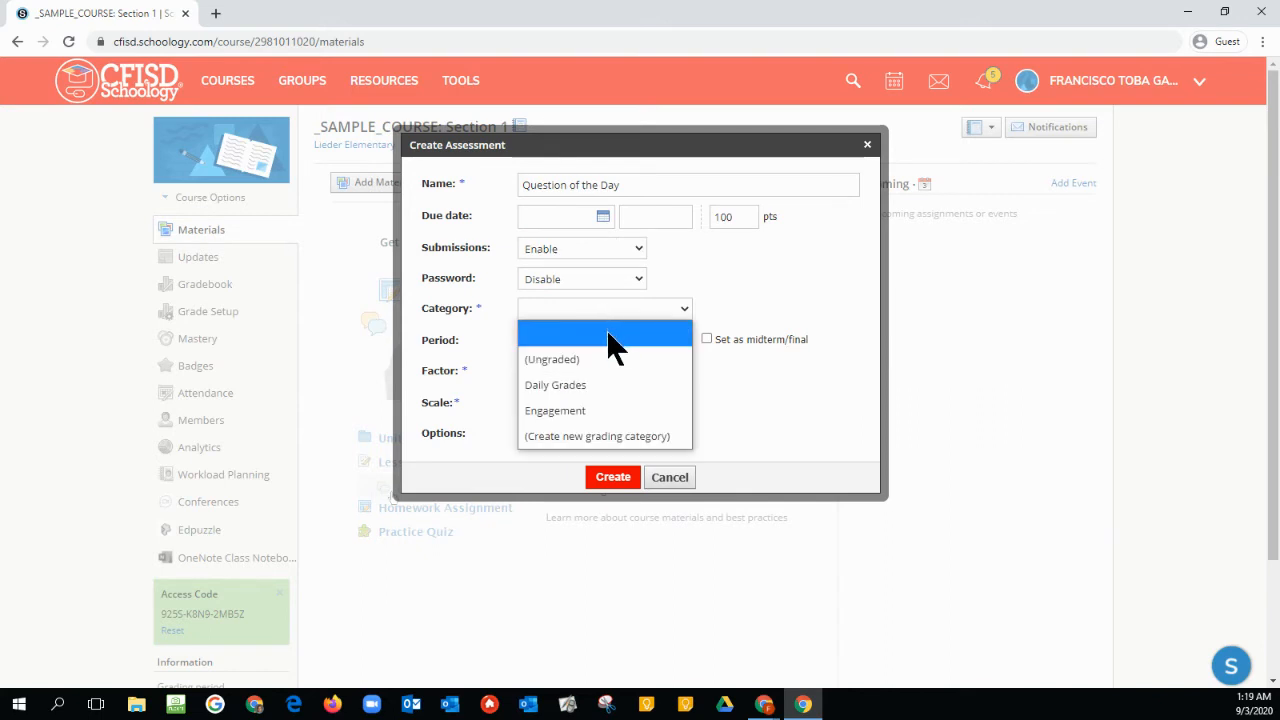
left_click(597, 410)
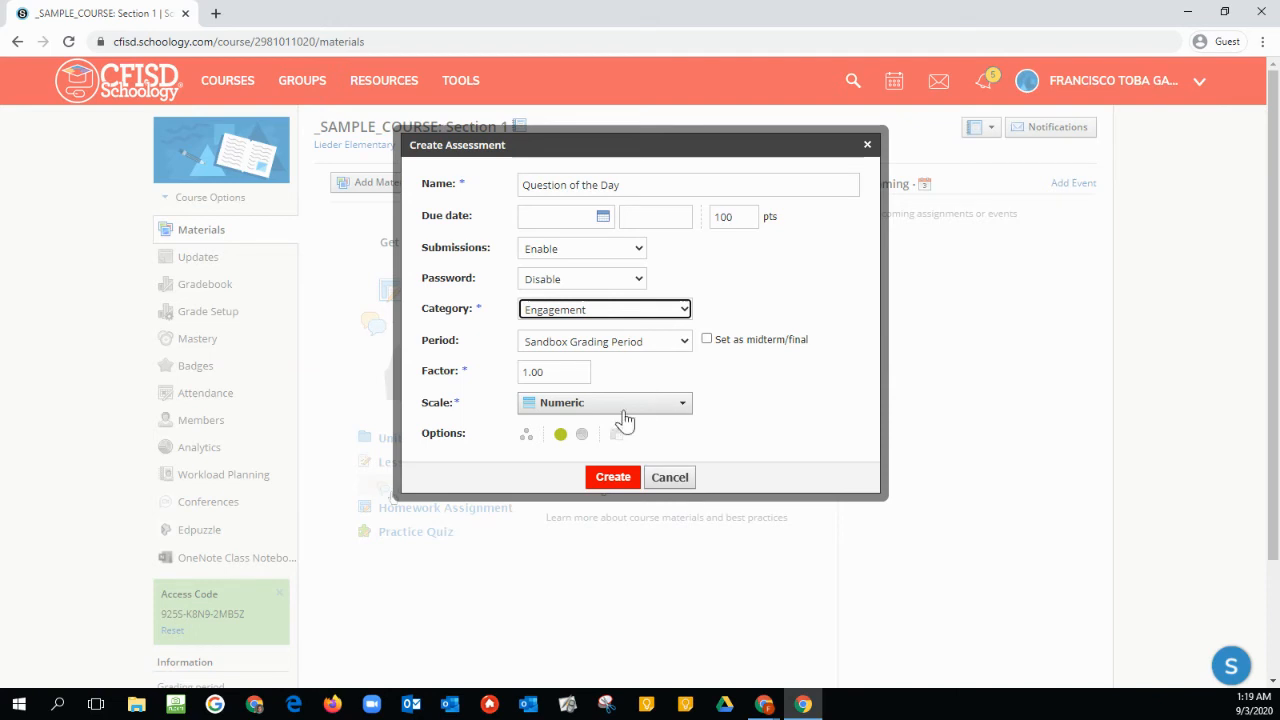
left_click(612, 477)
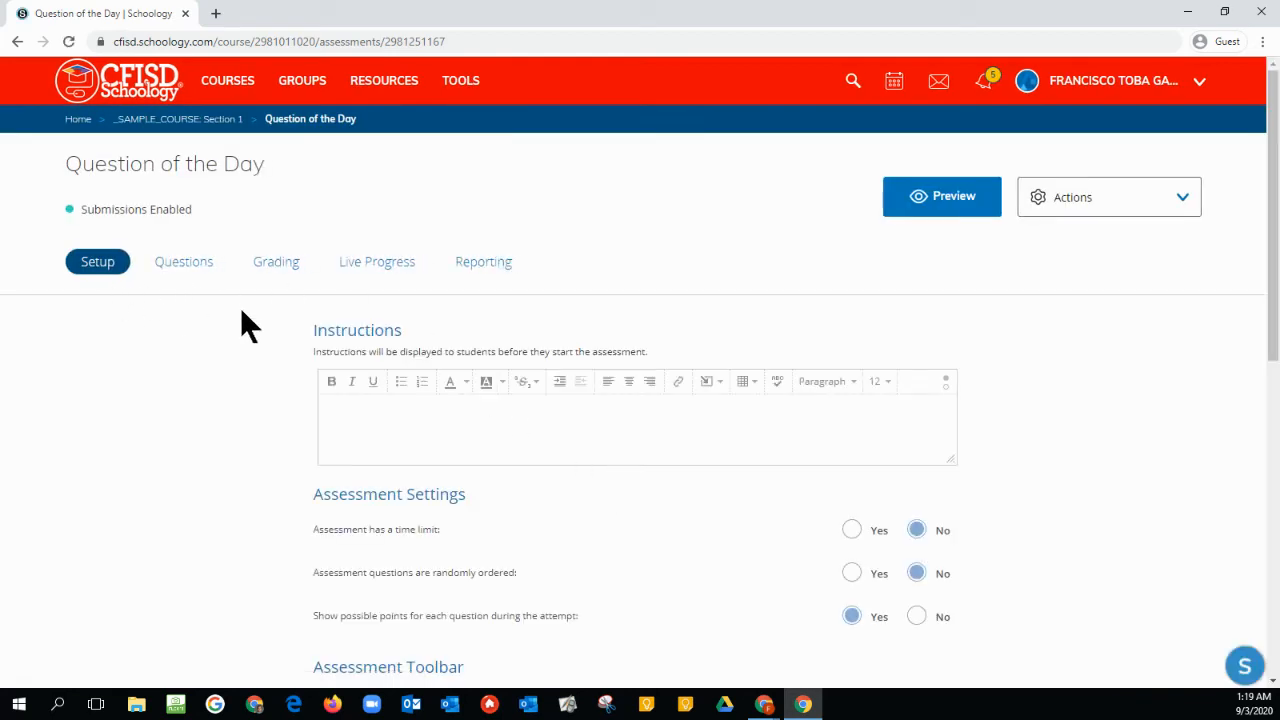
Step: Enter the assessment instructions "Read the question and answer below." and save the setup
left_click(391, 416)
type("Read the question and answer below.")
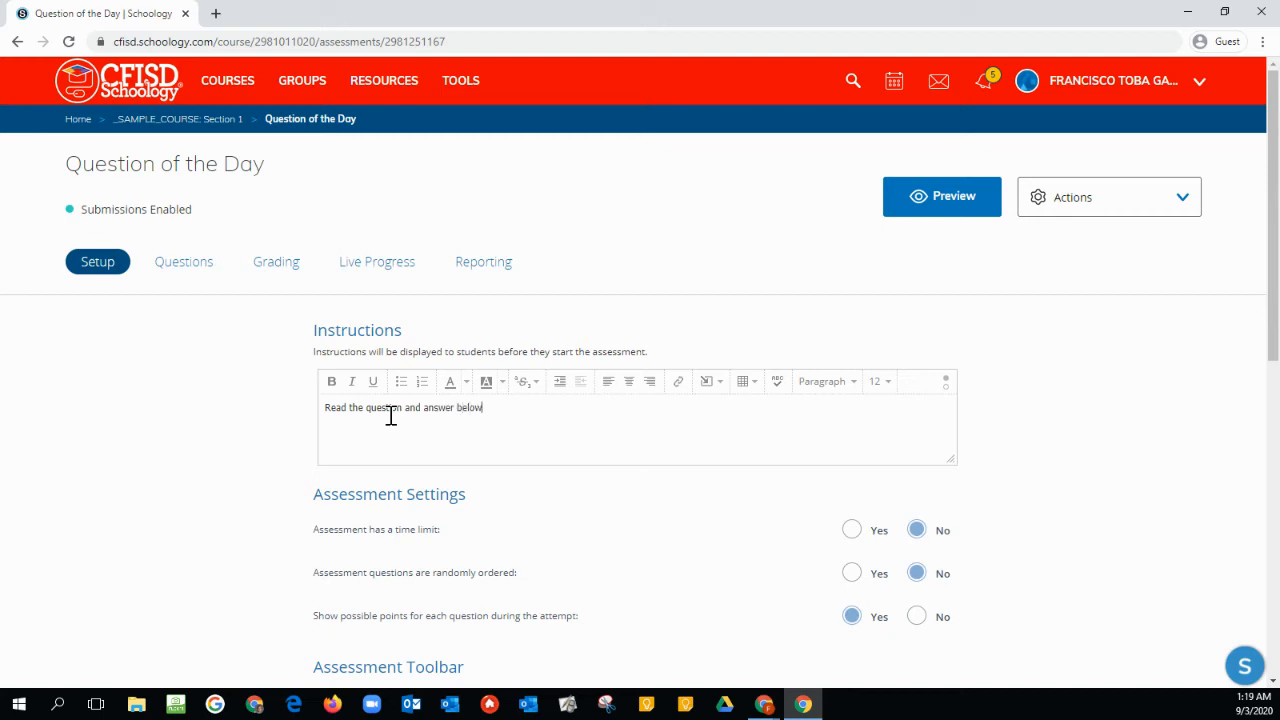
scroll(683, 559, "down", 3)
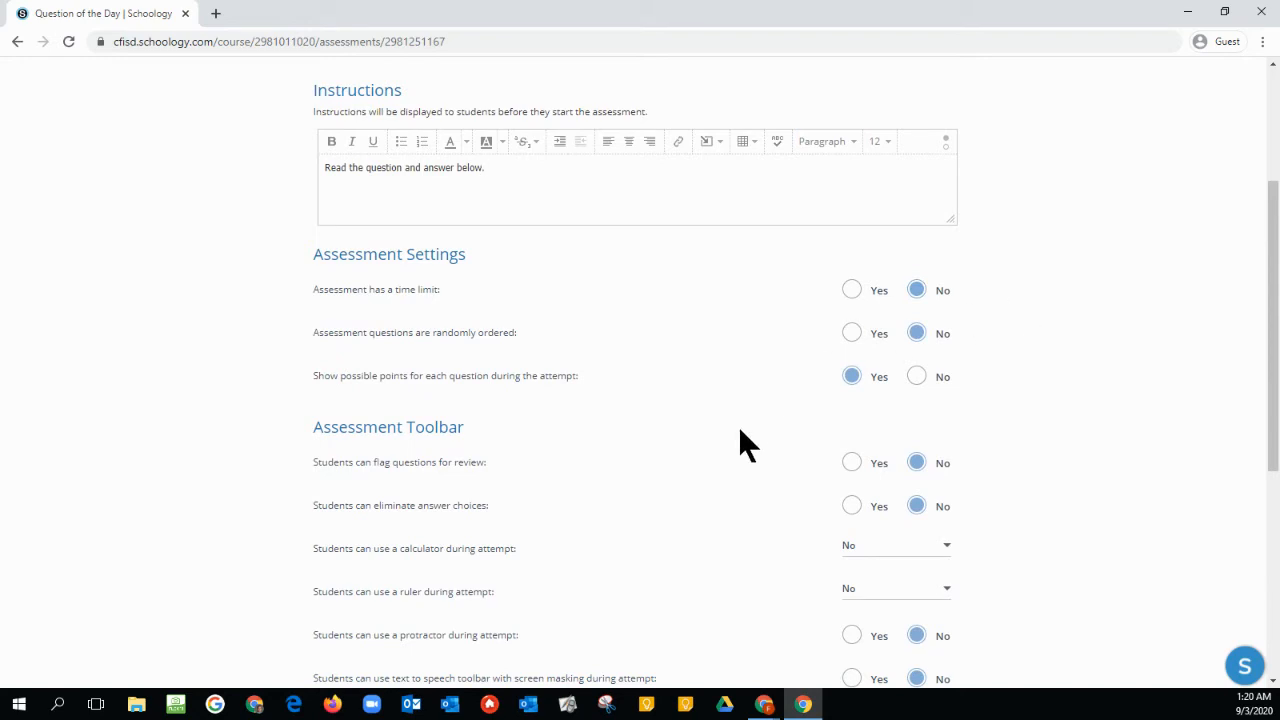
scroll(520, 388, "down", 2)
scroll(1022, 342, "down", 1)
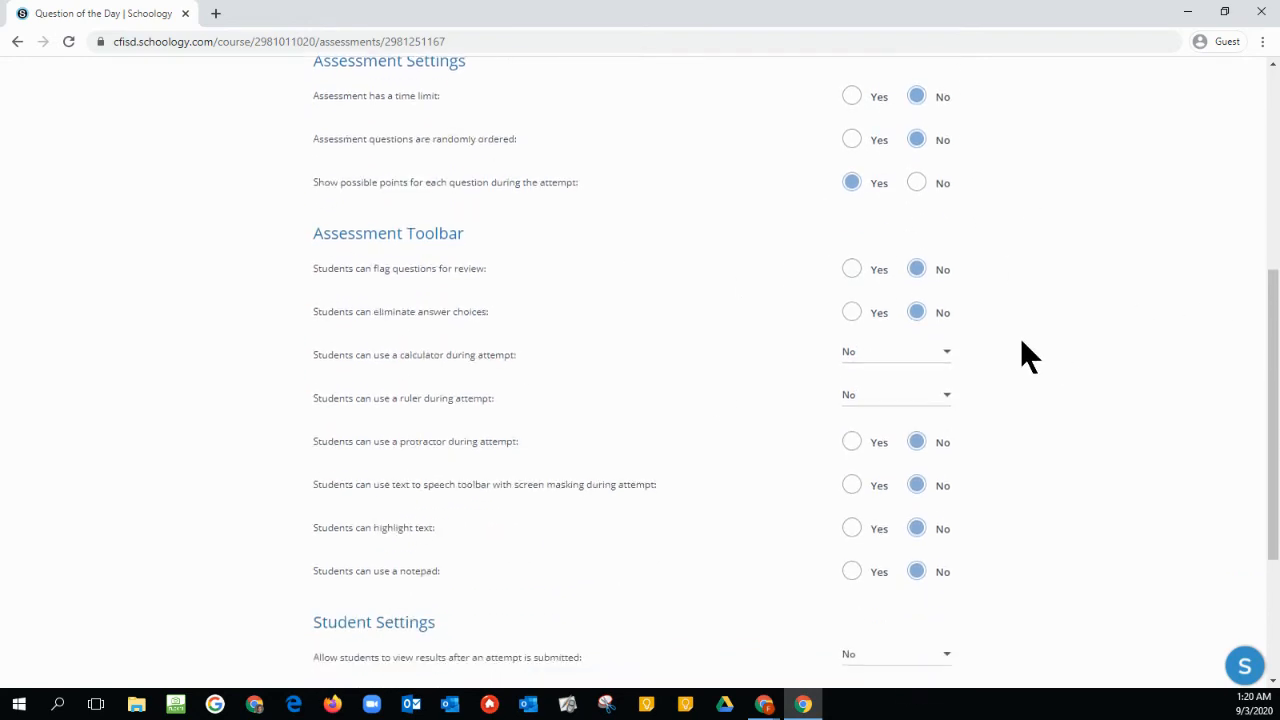
scroll(1022, 342, "down", 1)
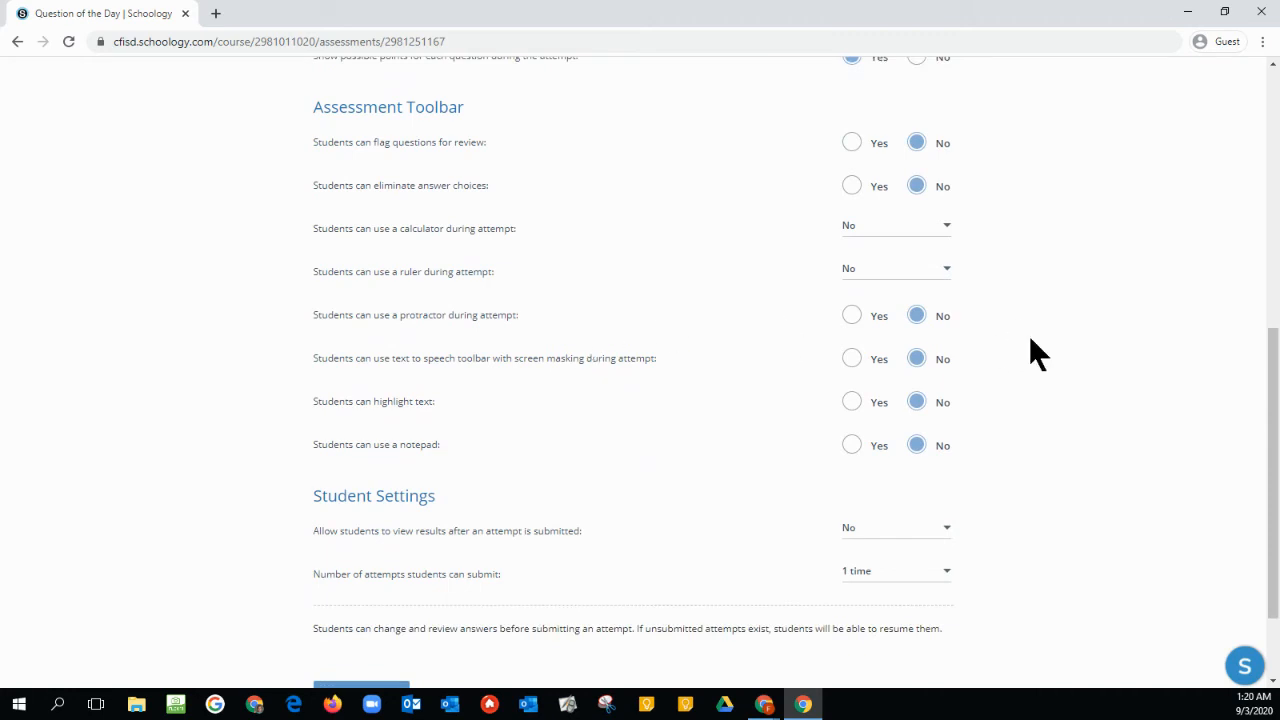
scroll(1008, 420, "down", 2)
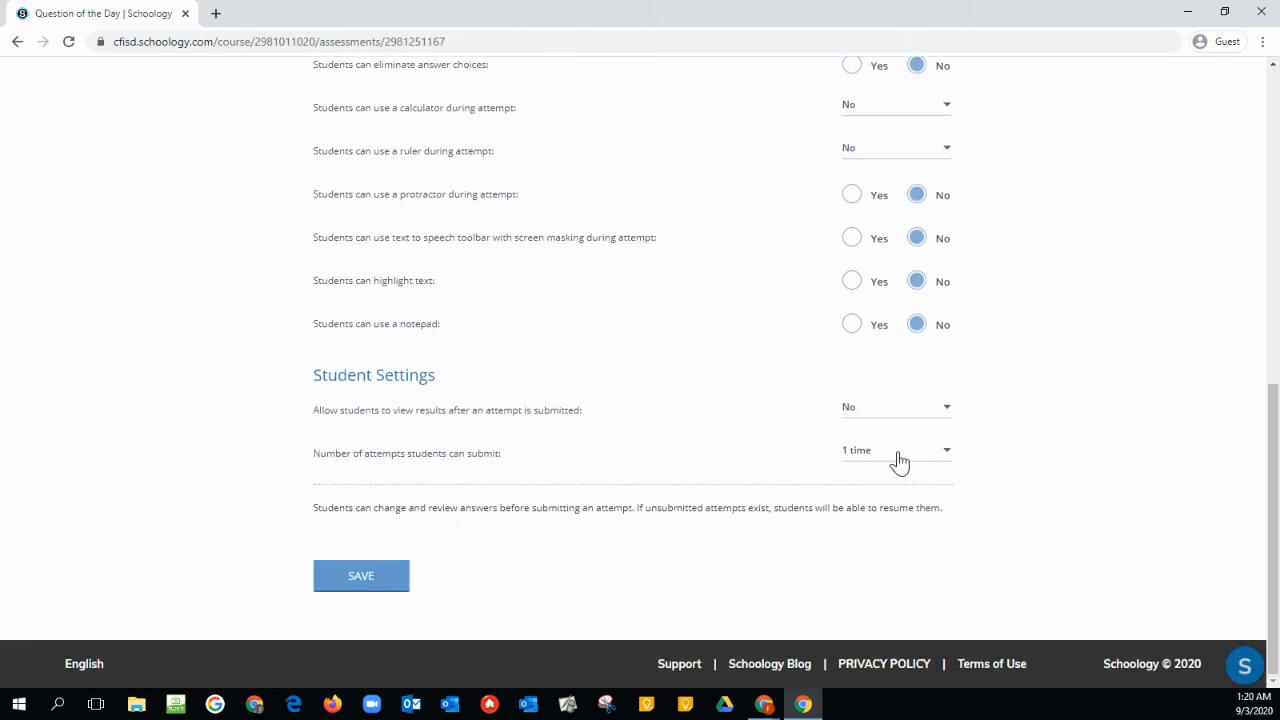
left_click(361, 583)
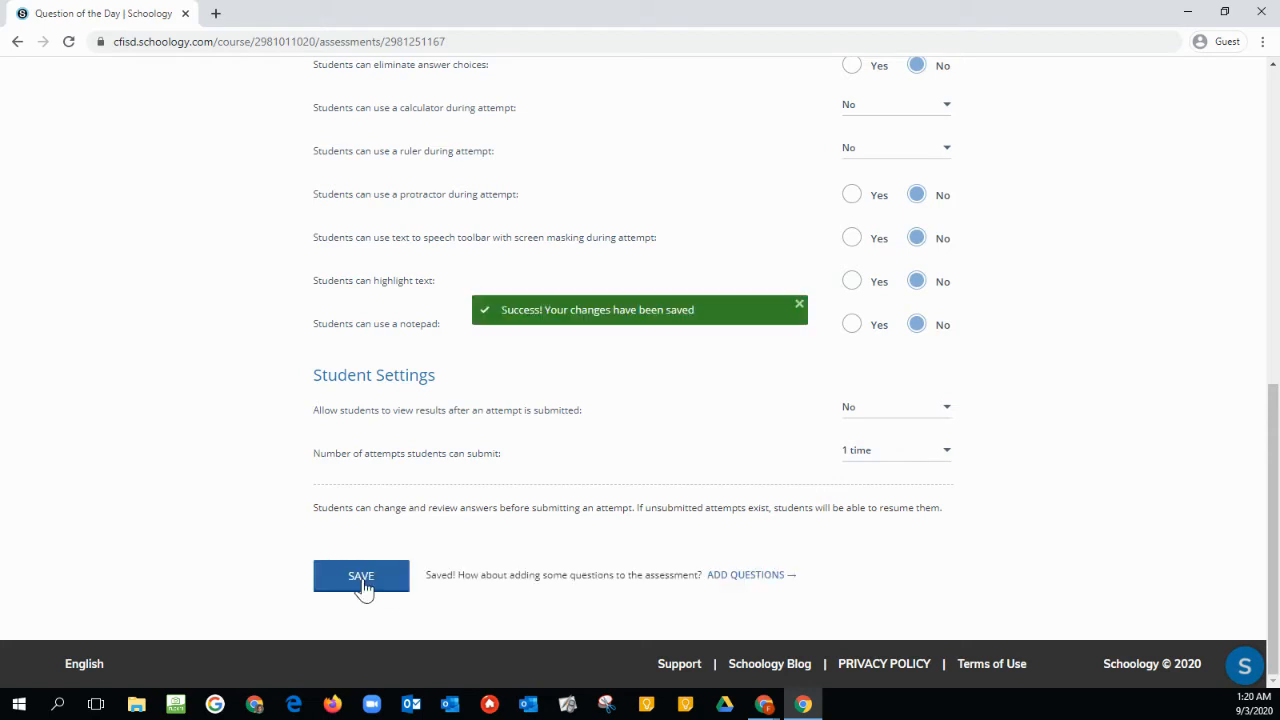
Step: Add a True/False question with the text "When you access Schoology do you go through mine.cfisd.net?"
scroll(290, 420, "up", 8)
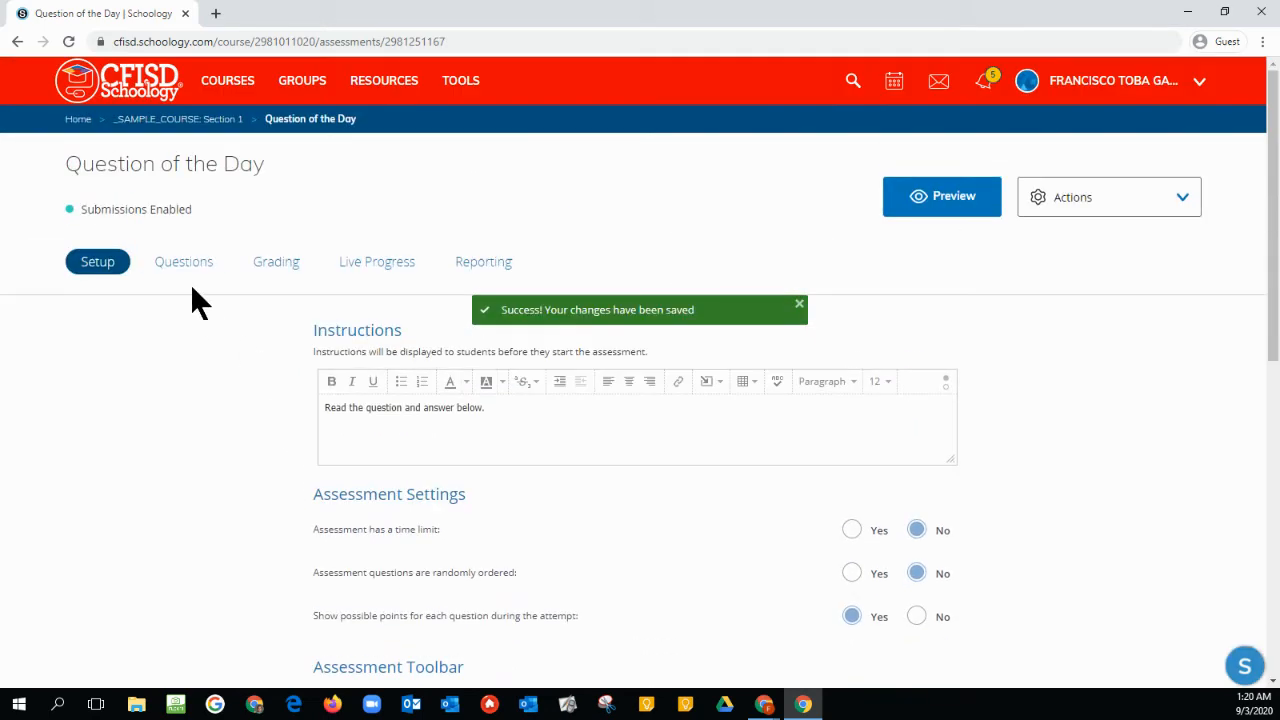
left_click(174, 266)
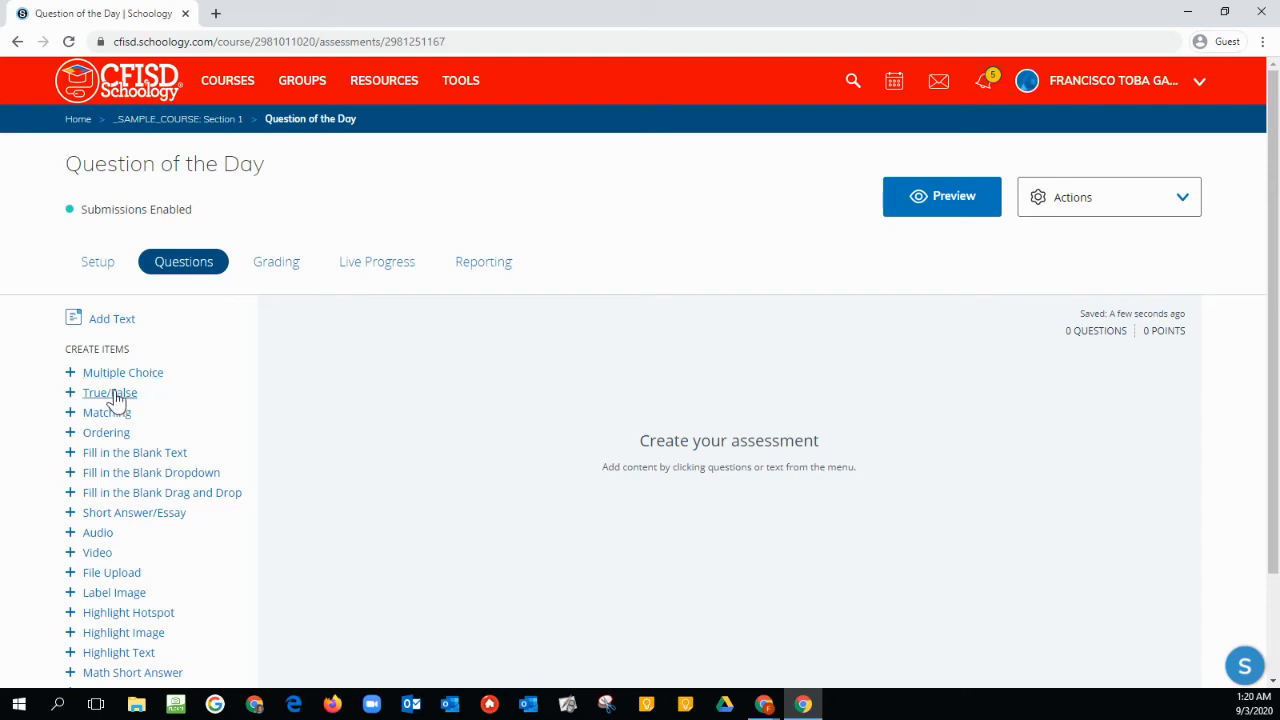
left_click(109, 391)
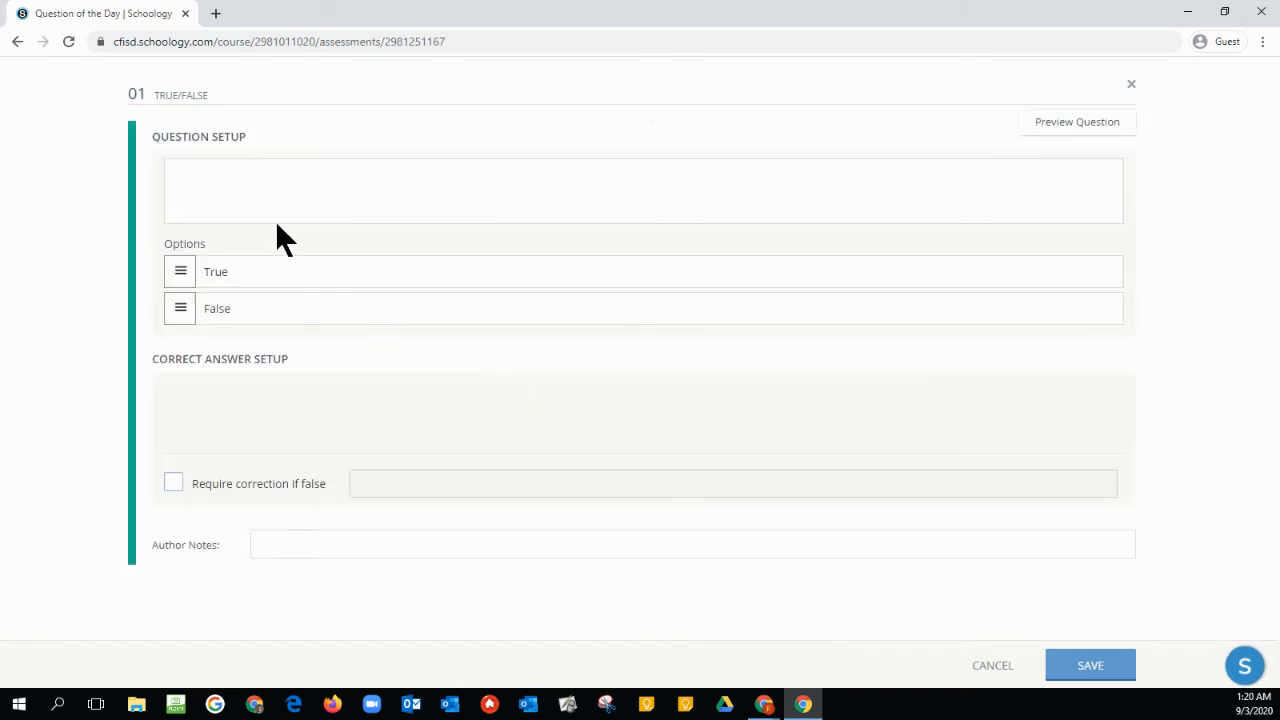
left_click(257, 186)
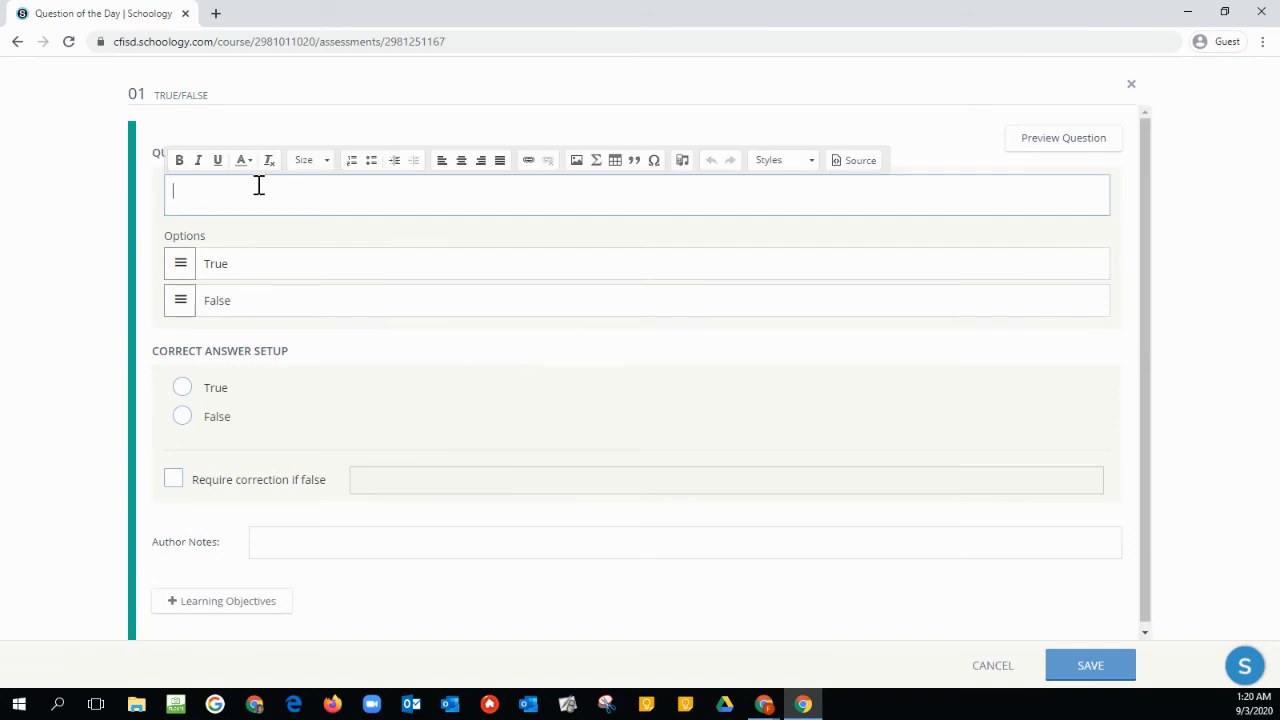
type("When you access Schoology do")
key("BackSpace")
key("BackSpace")
type("ogy")
double_click(291, 190)
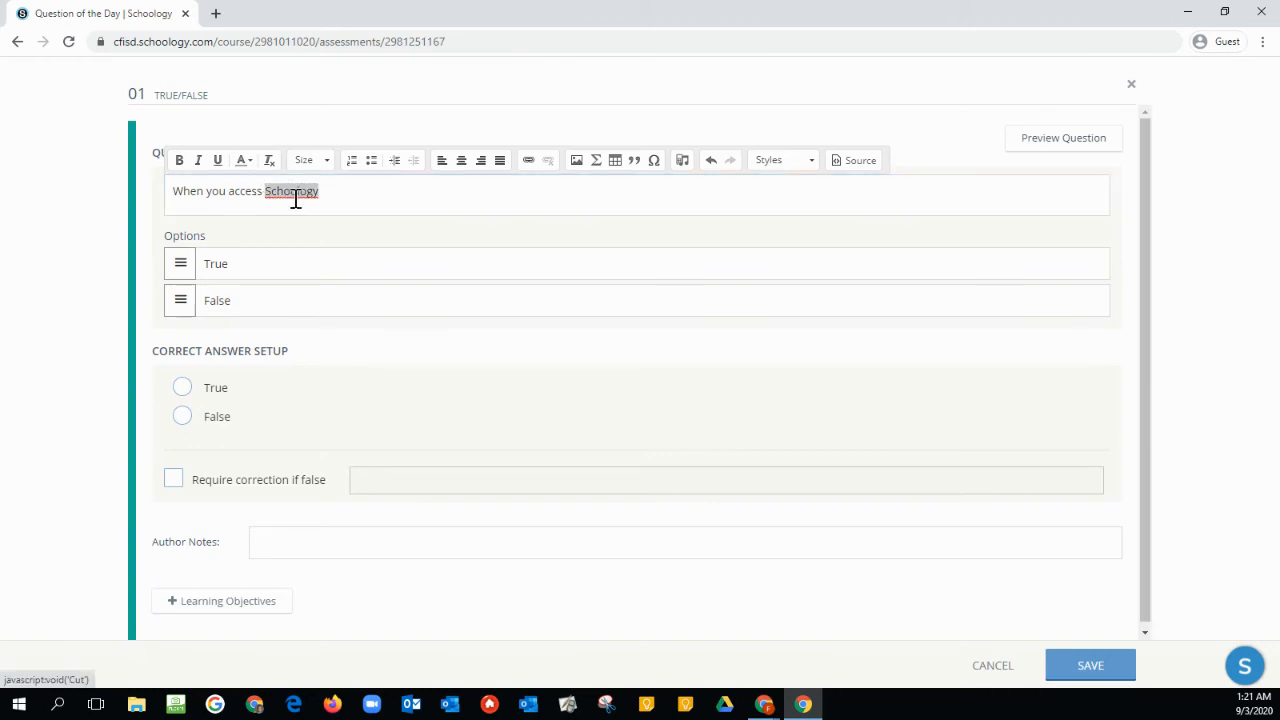
left_click(343, 189)
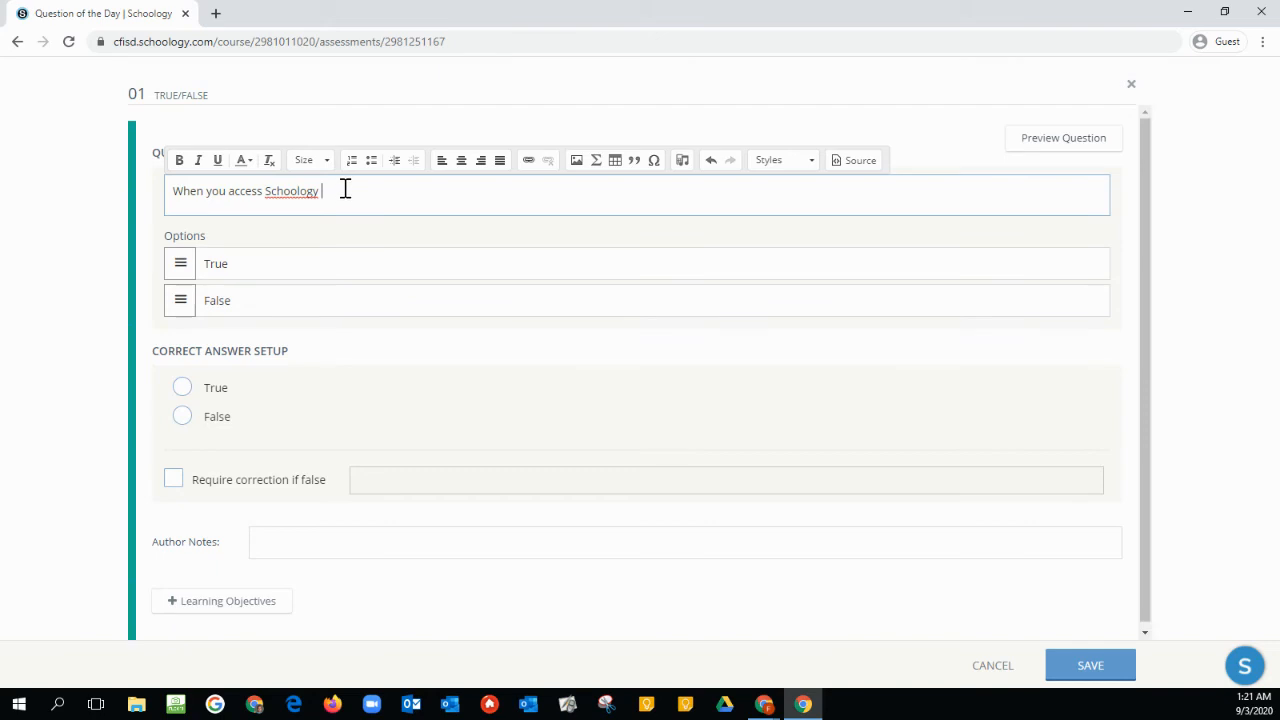
type("do you go through mine.cfisd.net?")
Step: Set False as the correct answer and save the question
left_click_drag(423, 199, 453, 199)
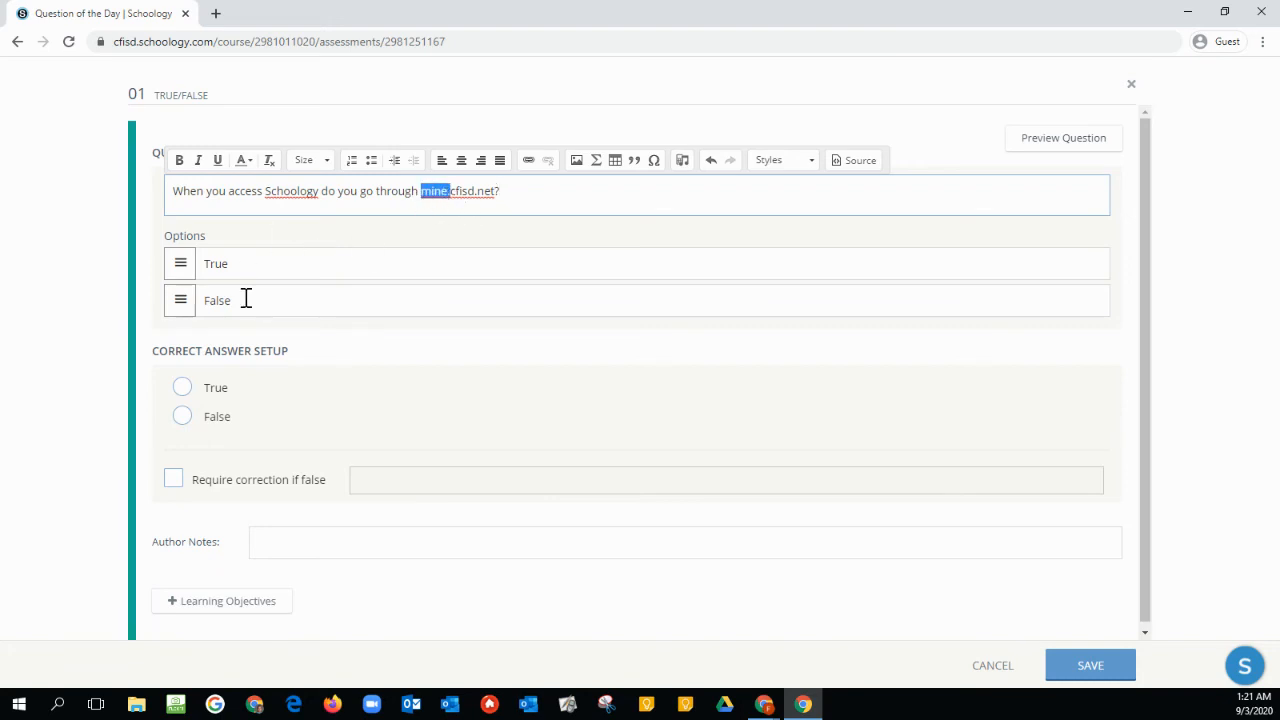
mouse_move(180, 263)
left_mouse_down()
mouse_move(181, 291)
mouse_move(182, 265)
left_mouse_up()
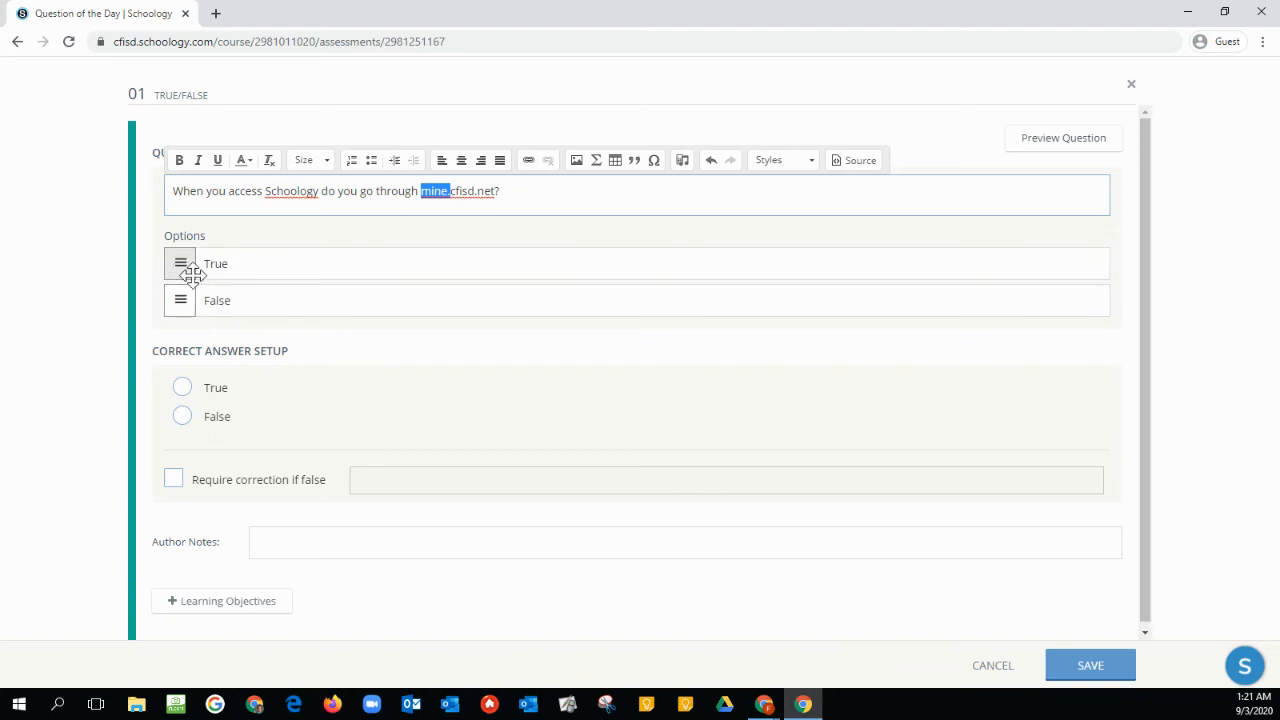
left_click(180, 418)
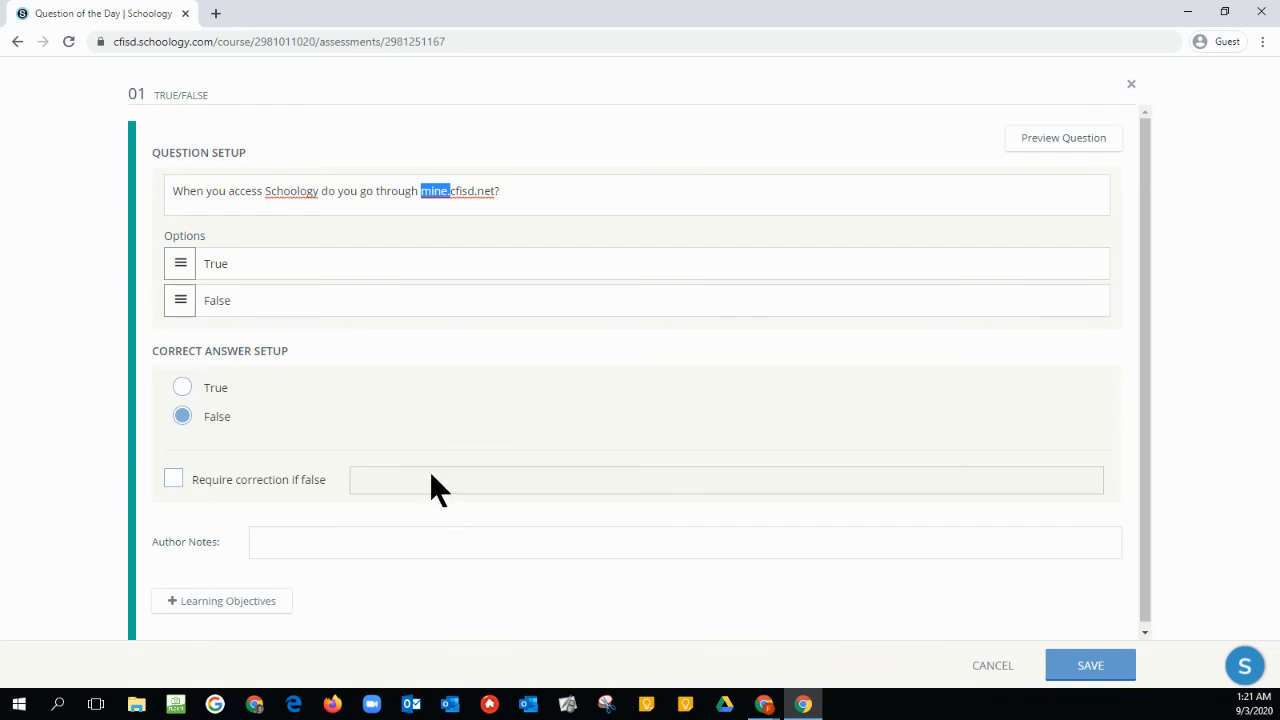
left_click(1090, 666)
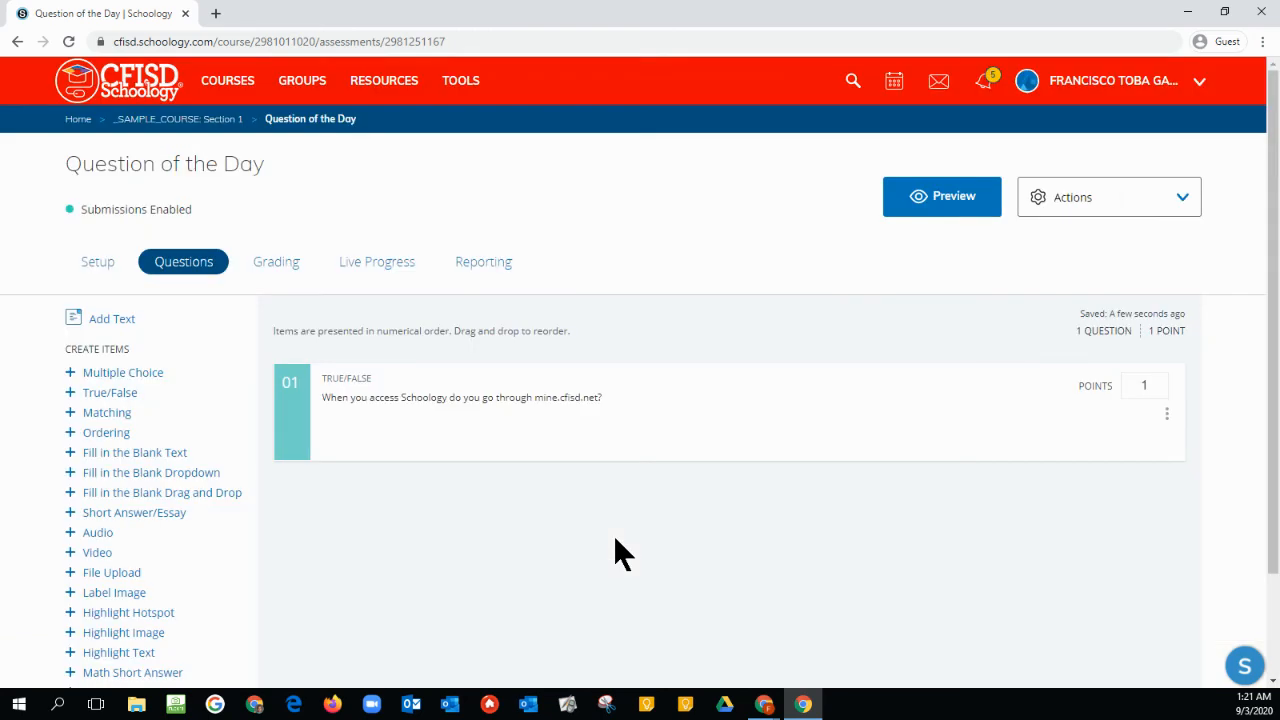
Step: Preview the Question of the Day assessment as a student by starting a new attempt, and close the preview
left_click(925, 205)
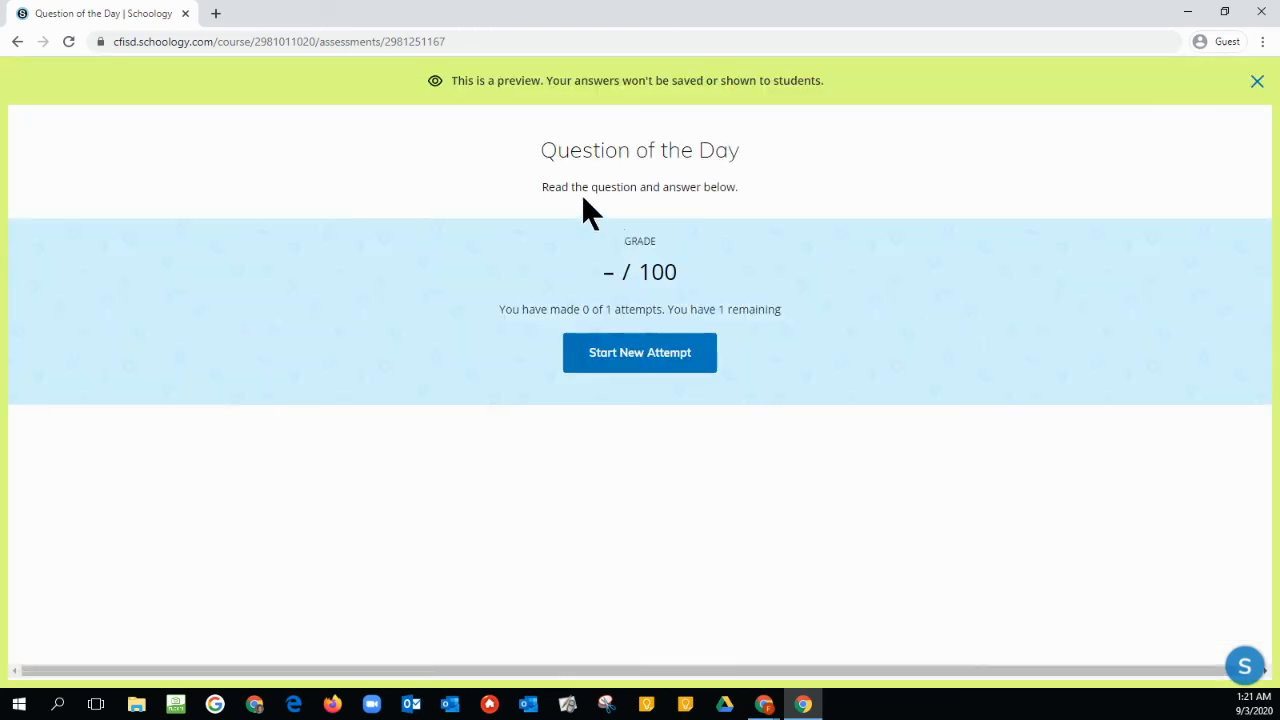
left_click(654, 354)
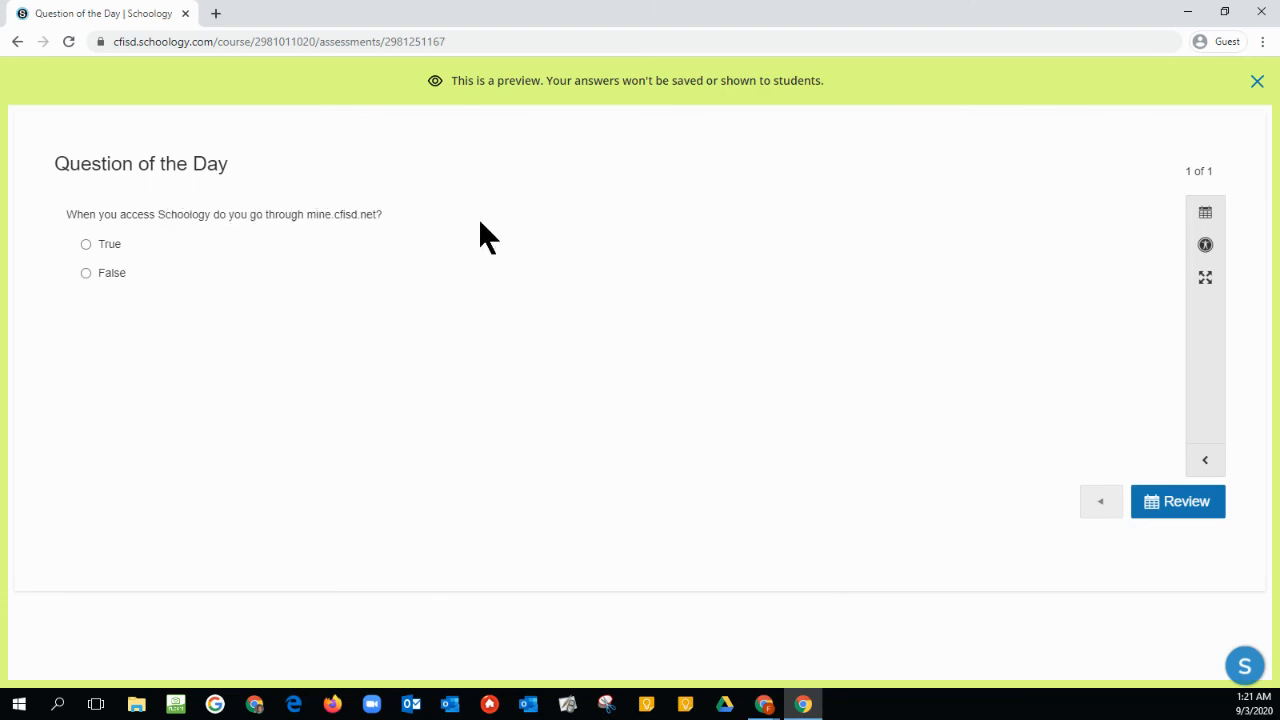
left_click(1257, 84)
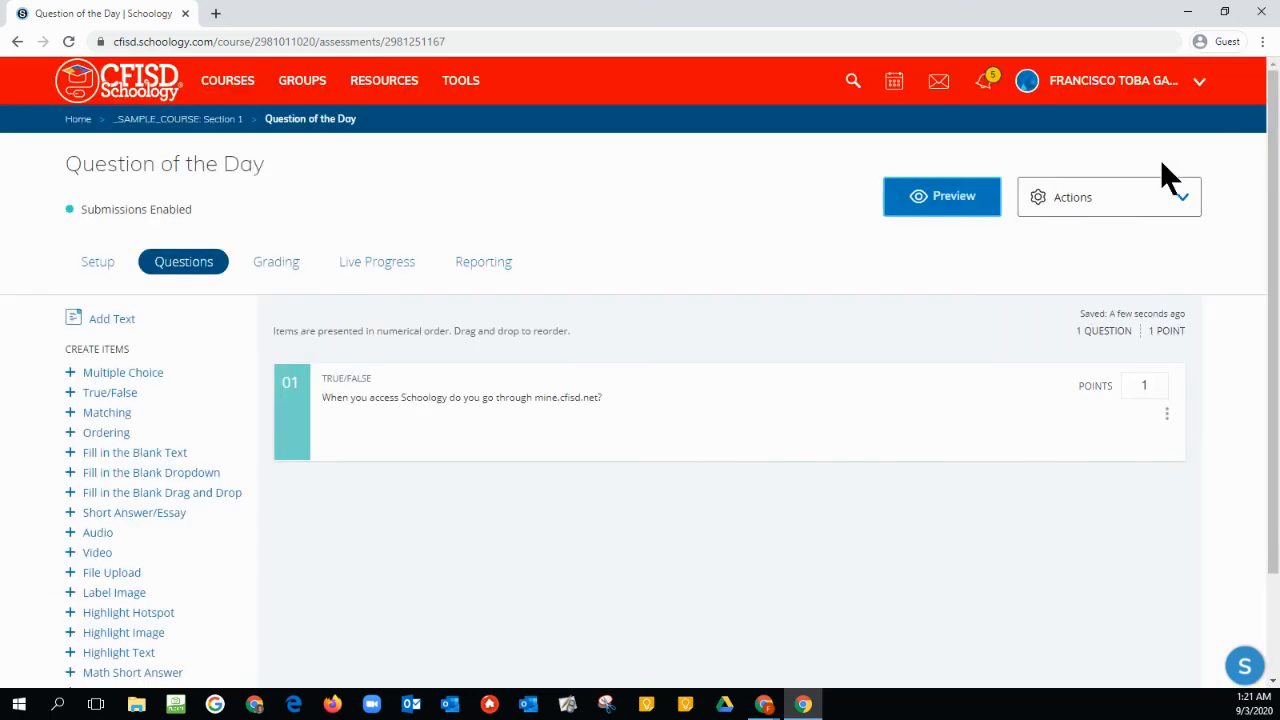
Step: Return to the _SAMPLE_COURSE materials and check which courses the Question of the Day assessment can be copied to, without copying it
left_click(185, 124)
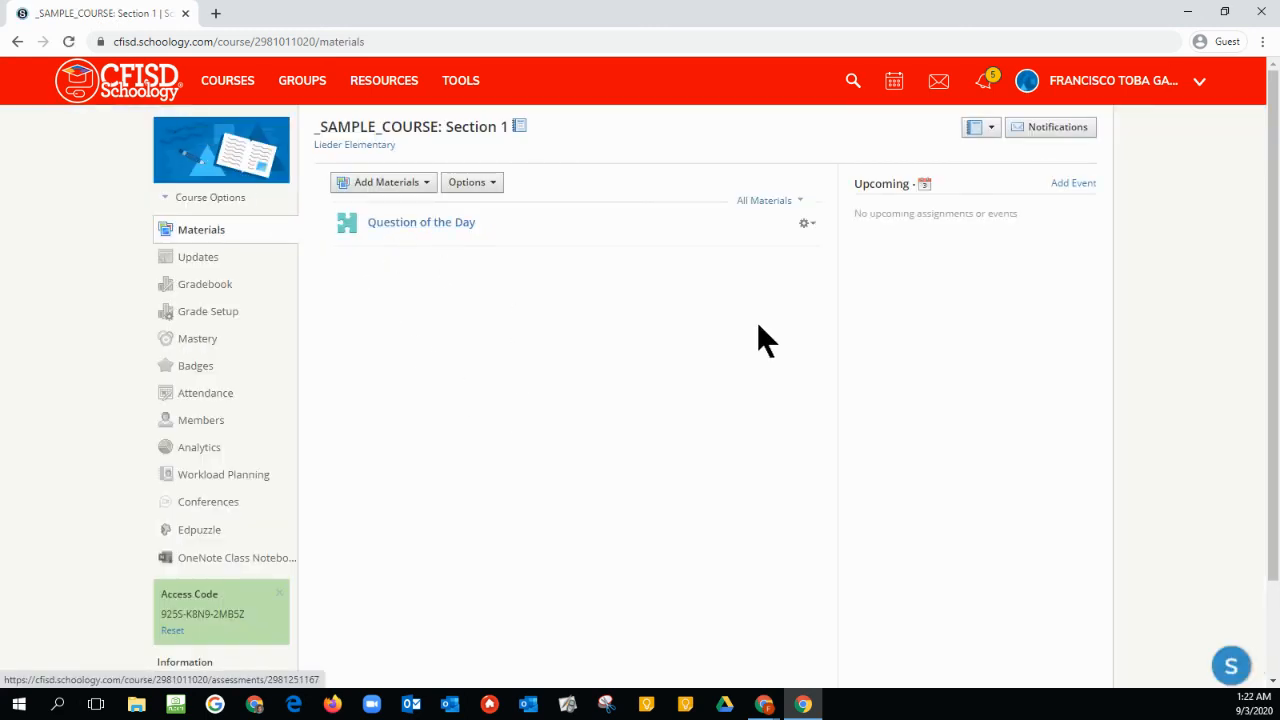
left_click(810, 230)
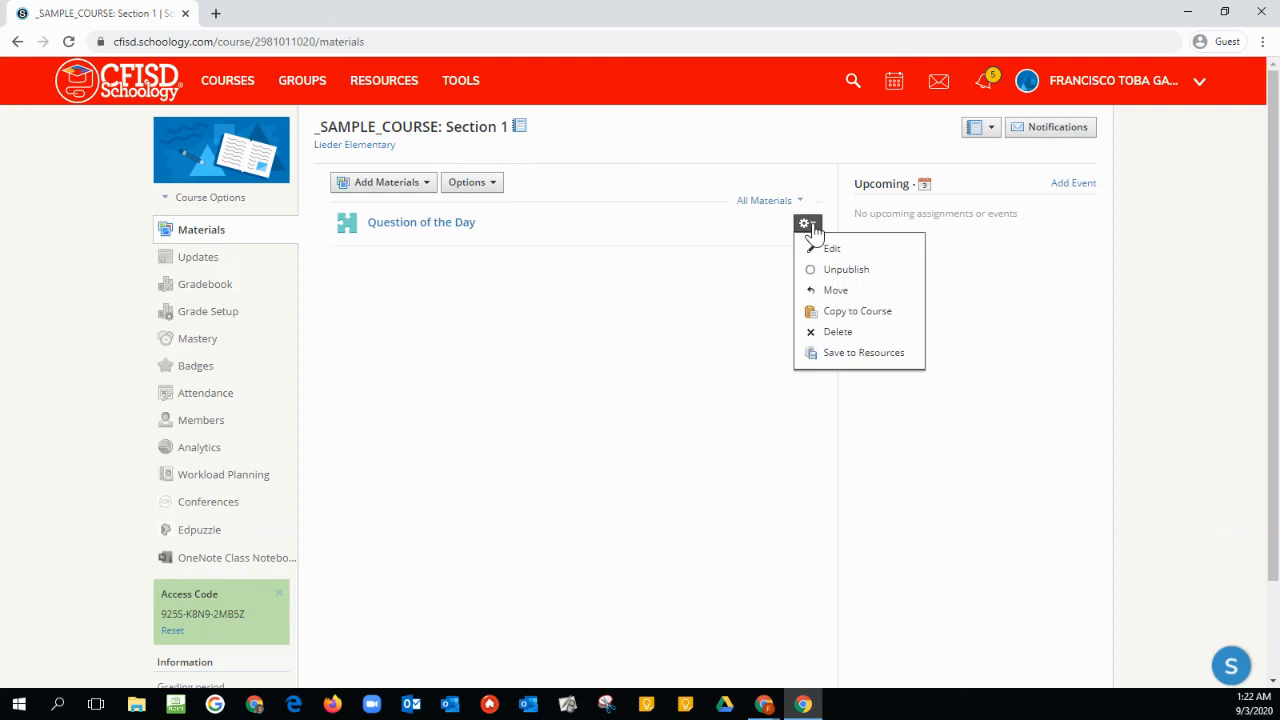
left_click(840, 313)
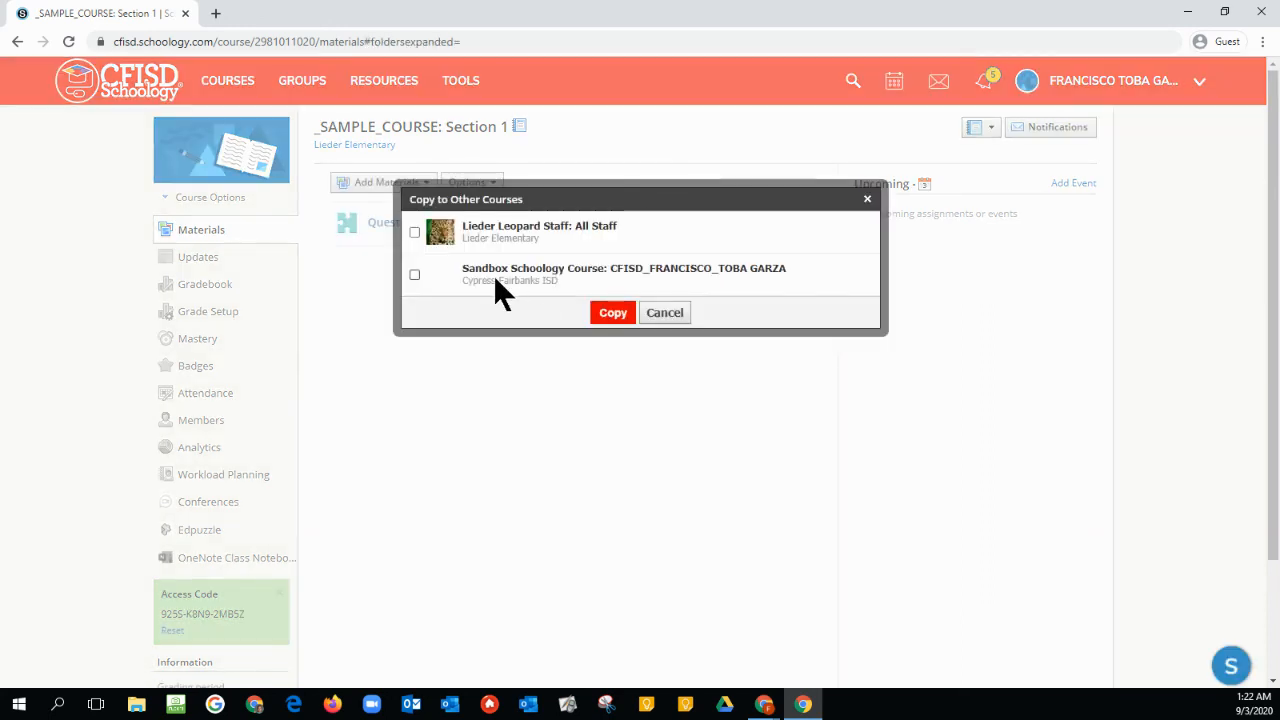
left_click(668, 314)
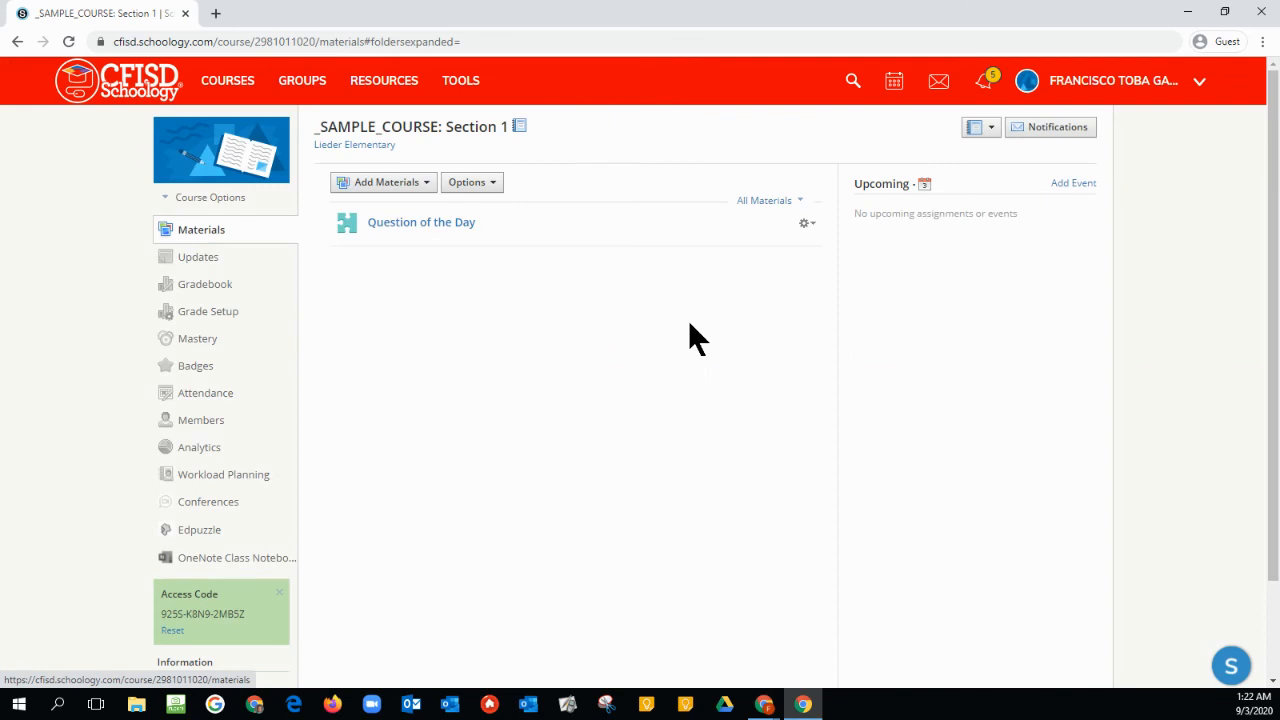